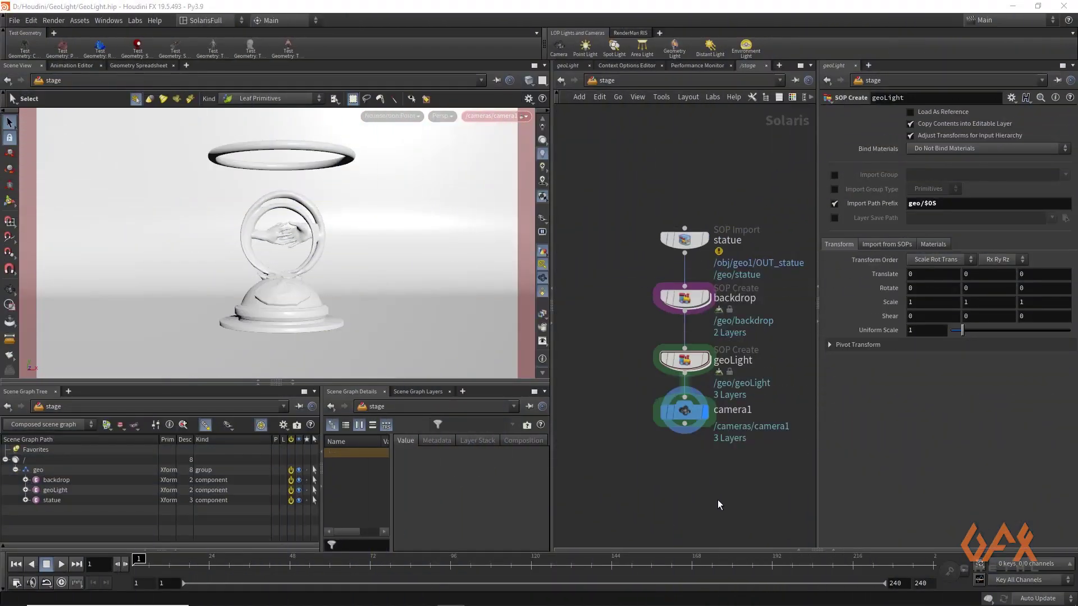
# Preview the statue alone, then the backdrop alone, orbiting around the backdrop
pyautogui.moveTo(612, 251); pyautogui.dragTo(612, 255, button='middle')
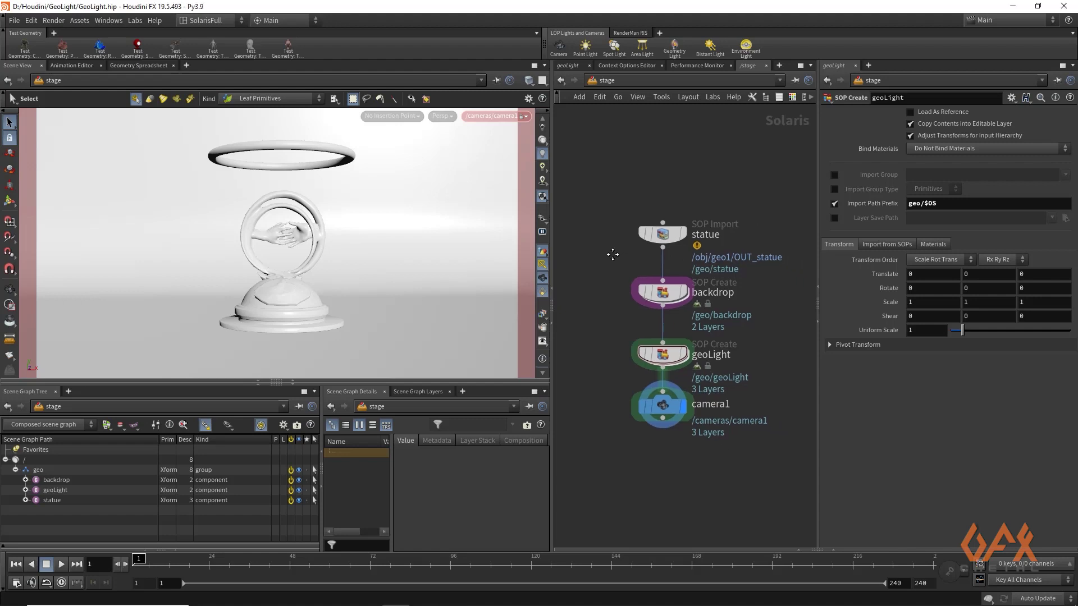
pyautogui.click(684, 231)
pyautogui.click(665, 235)
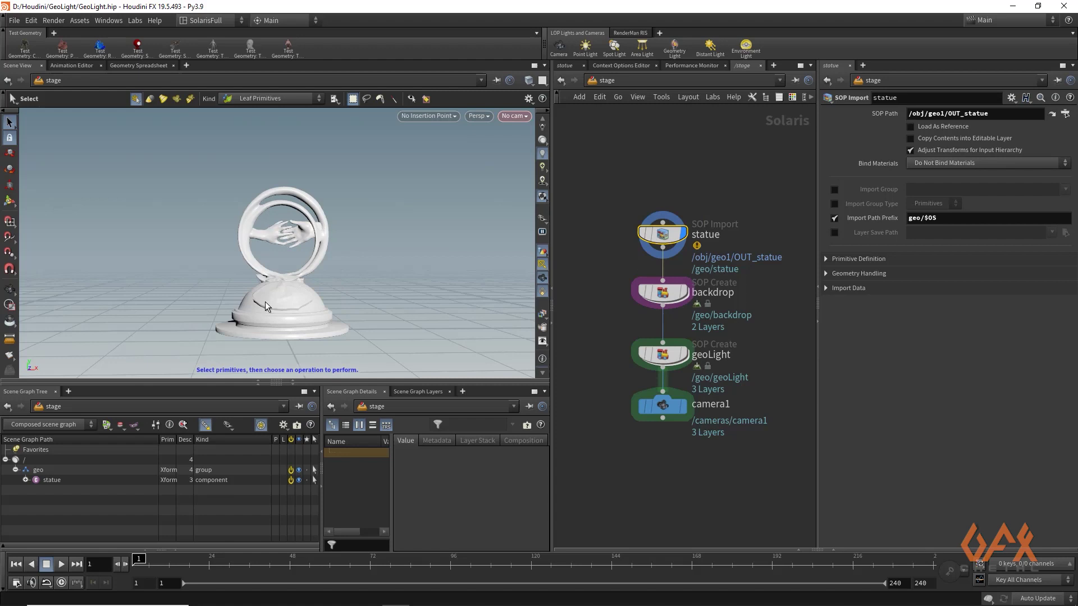
pyautogui.click(674, 294)
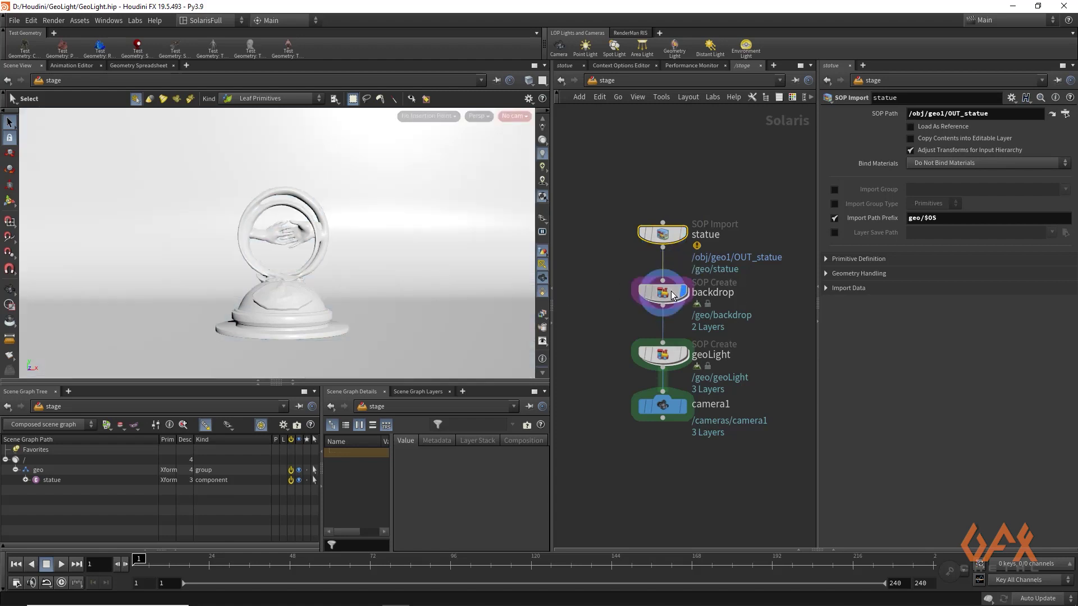
pyautogui.click(671, 293)
pyautogui.press('Escape')
pyautogui.moveTo(348, 200); pyautogui.dragTo(292, 247)
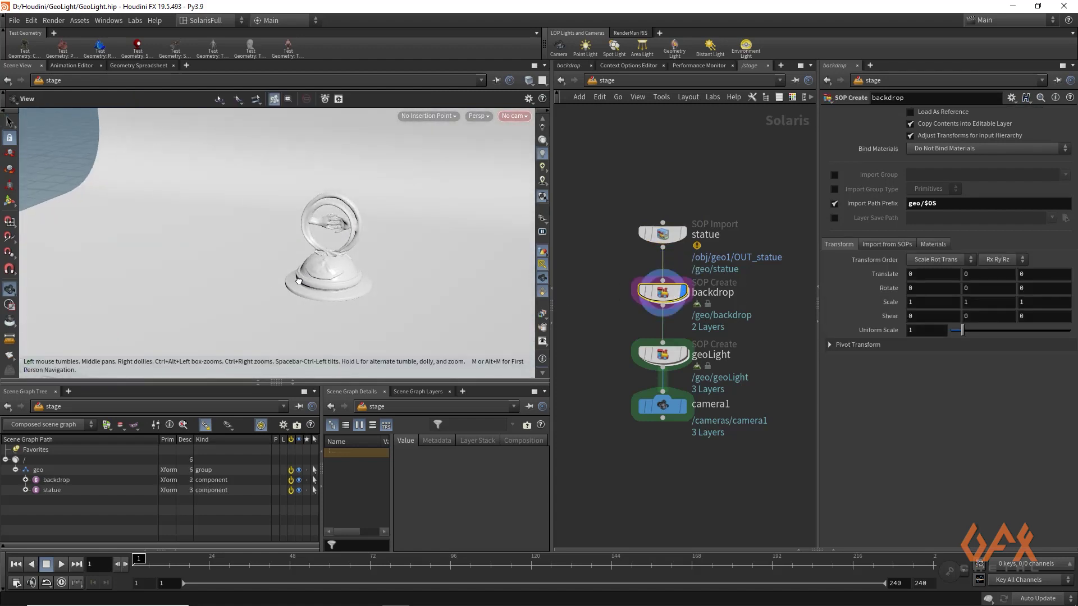
pyautogui.press('s')
# Preview the geoLight ring, then display the full stage up to camera1 and list viewport cameras
pyautogui.click(680, 357)
pyautogui.click(665, 353)
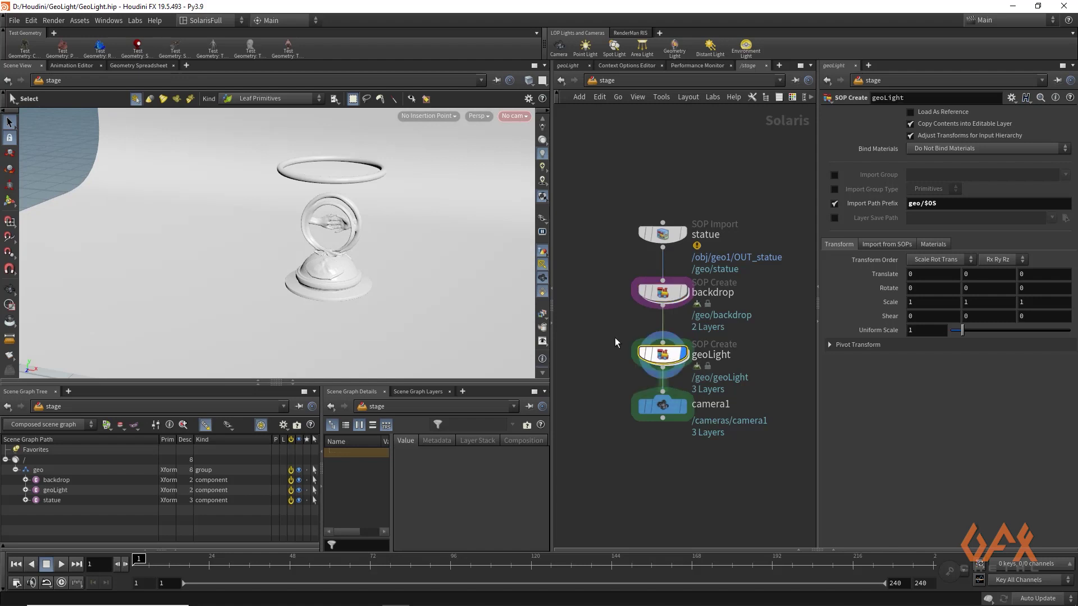
pyautogui.press('Escape')
pyautogui.moveTo(312, 179)
pyautogui.mouseDown()
pyautogui.moveTo(368, 173)
pyautogui.moveTo(318, 183)
pyautogui.mouseUp()
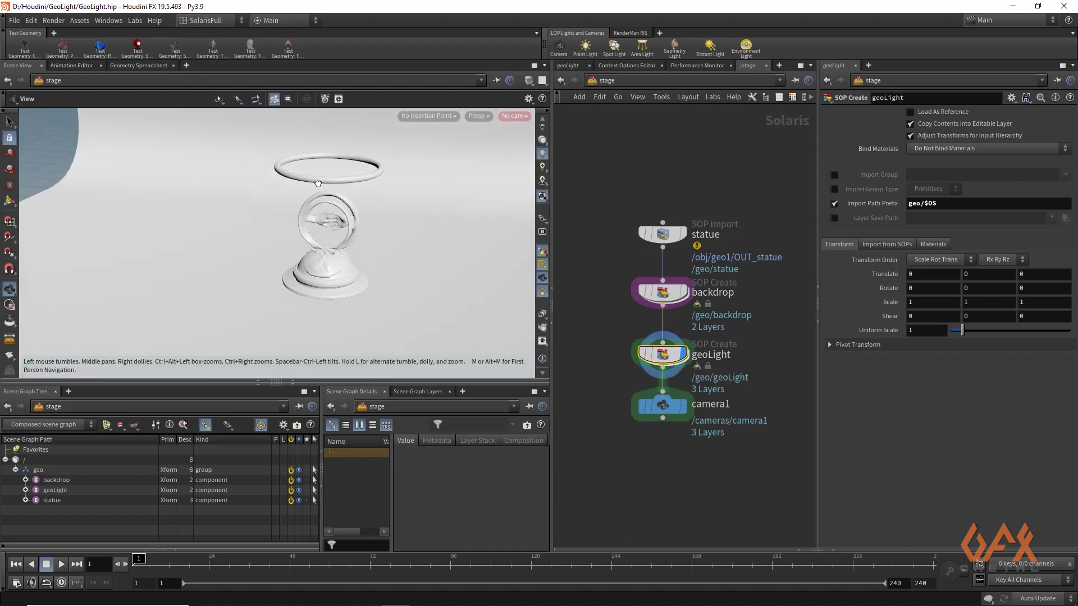
pyautogui.press('s')
pyautogui.click(679, 406)
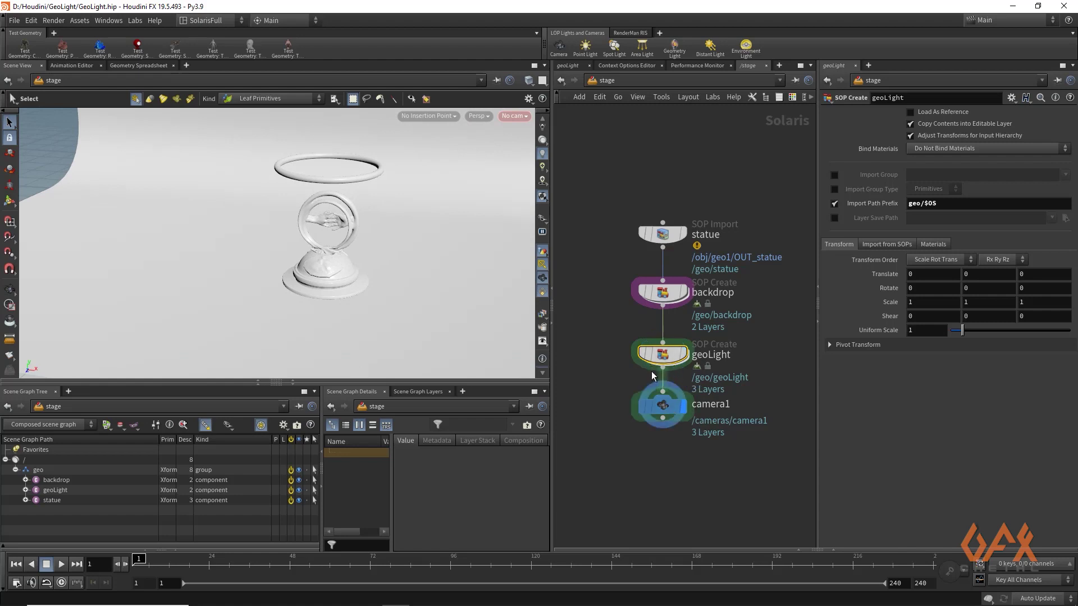
pyautogui.click(520, 117)
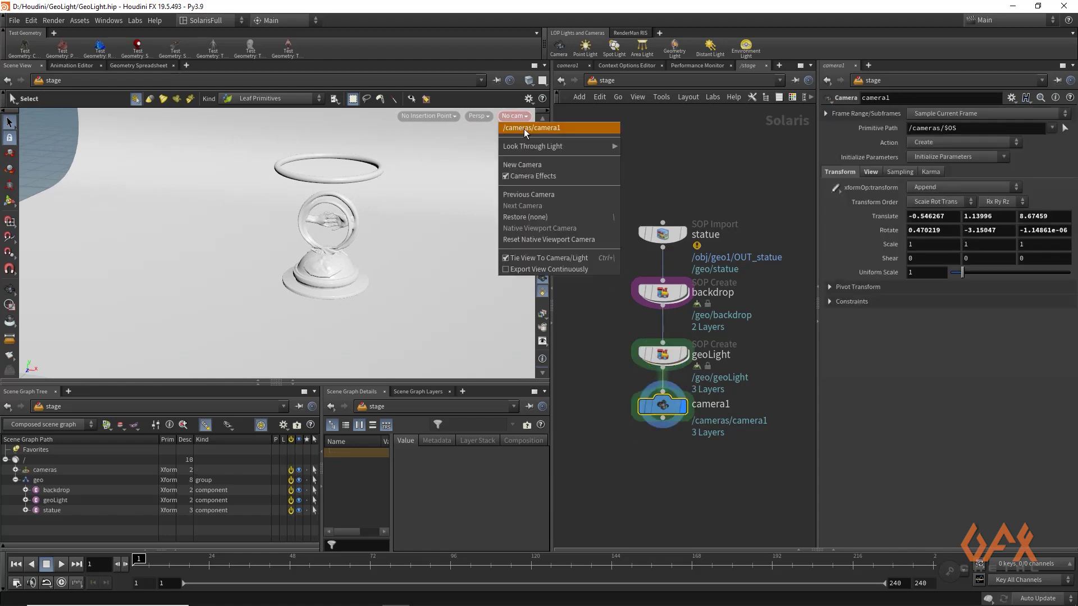
# View the scene through /cameras/camera1 and shift the node chain higher in the network
pyautogui.click(523, 128)
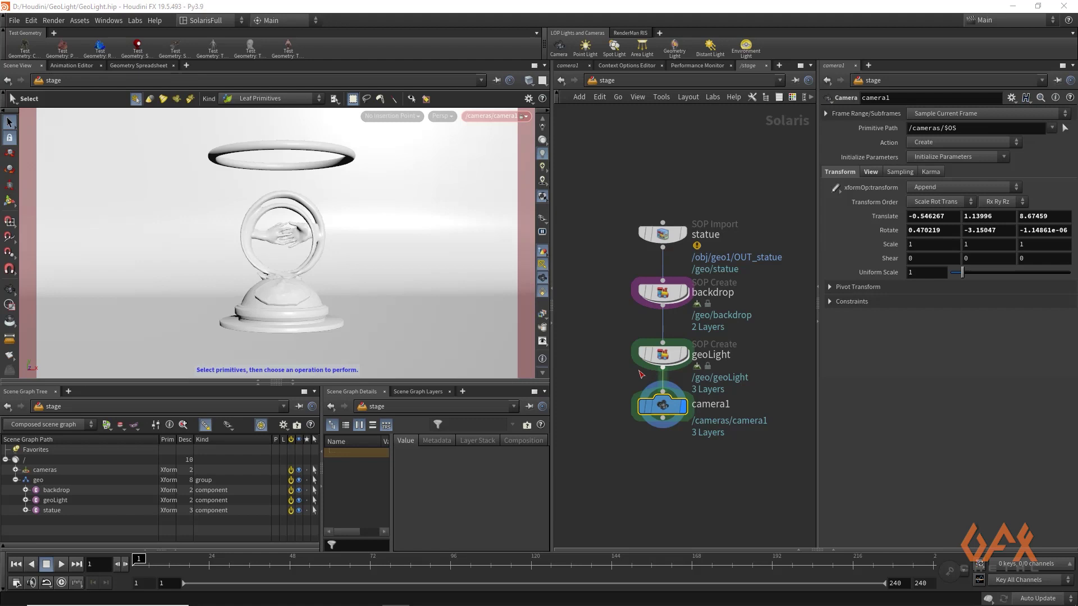
pyautogui.moveTo(595, 346); pyautogui.dragTo(587, 256, button='middle')
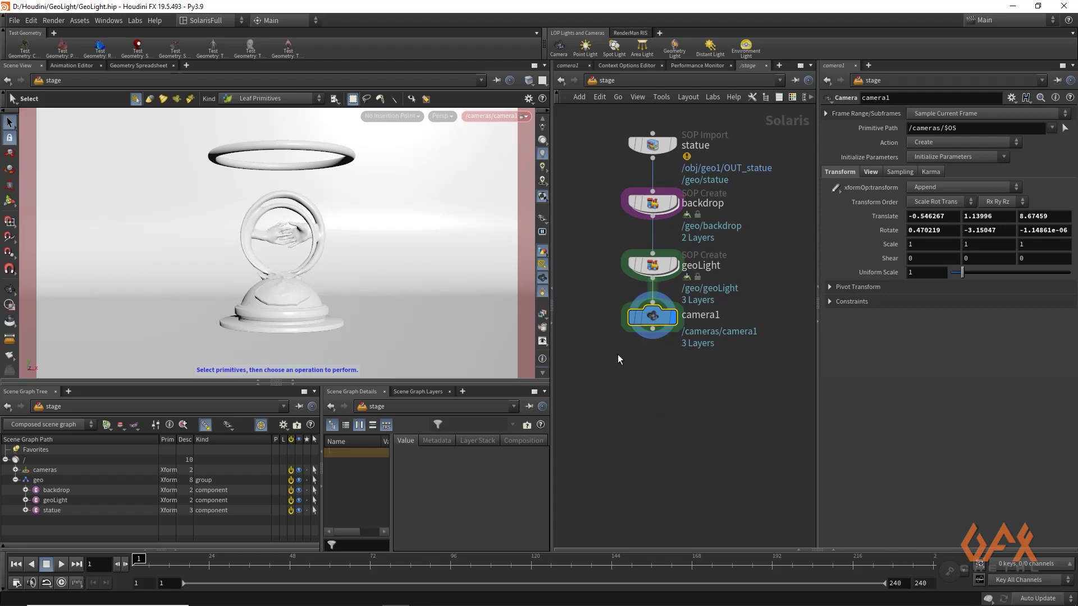
pyautogui.moveTo(618, 354); pyautogui.dragTo(616, 330, button='middle')
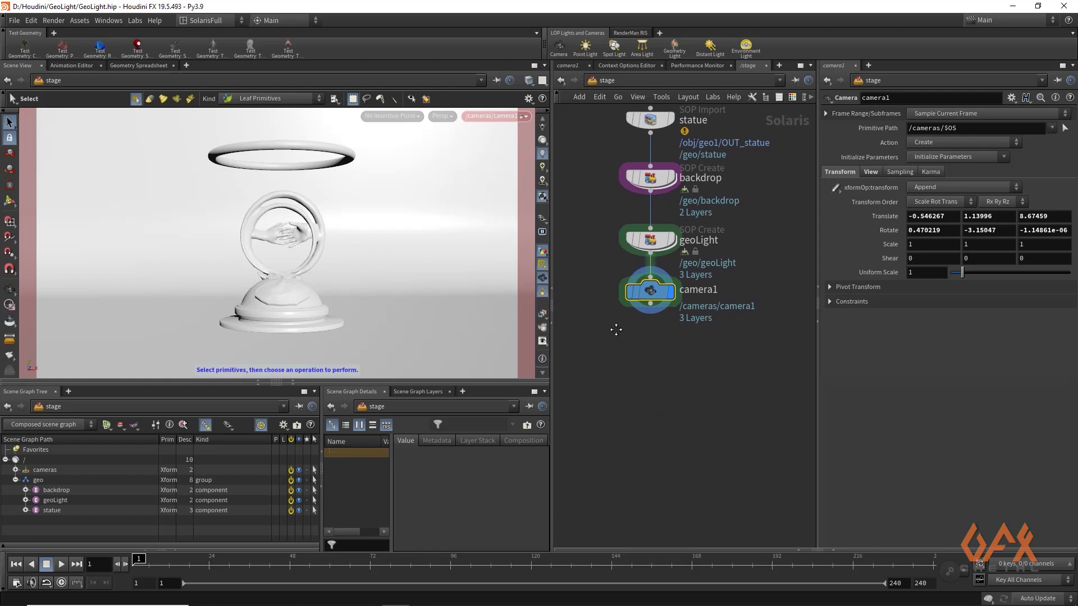
pyautogui.moveTo(650, 305); pyautogui.dragTo(647, 349)
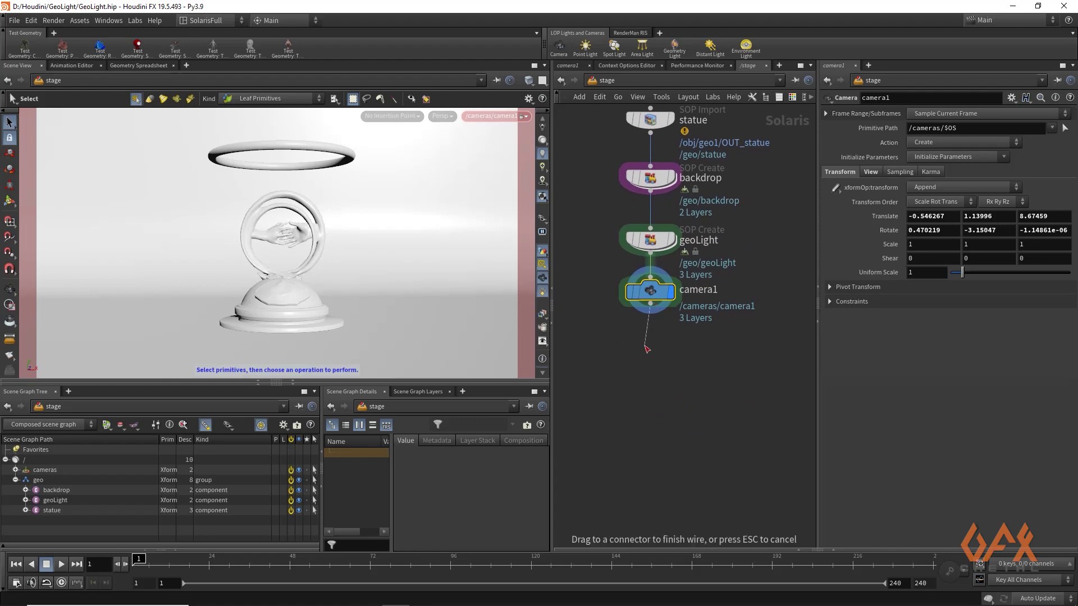
# Add a displayed Render Geometry Settings node after camera1 targeting /geo/geoLight
pyautogui.press('Tab')
pyautogui.write('gere')
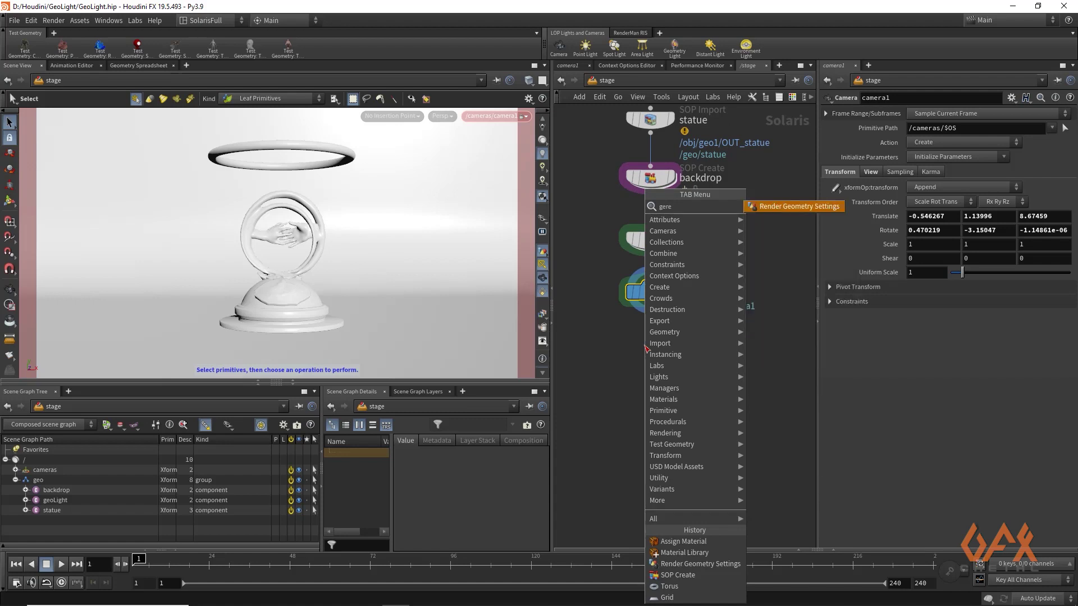
pyautogui.press('Return')
pyautogui.click(645, 345)
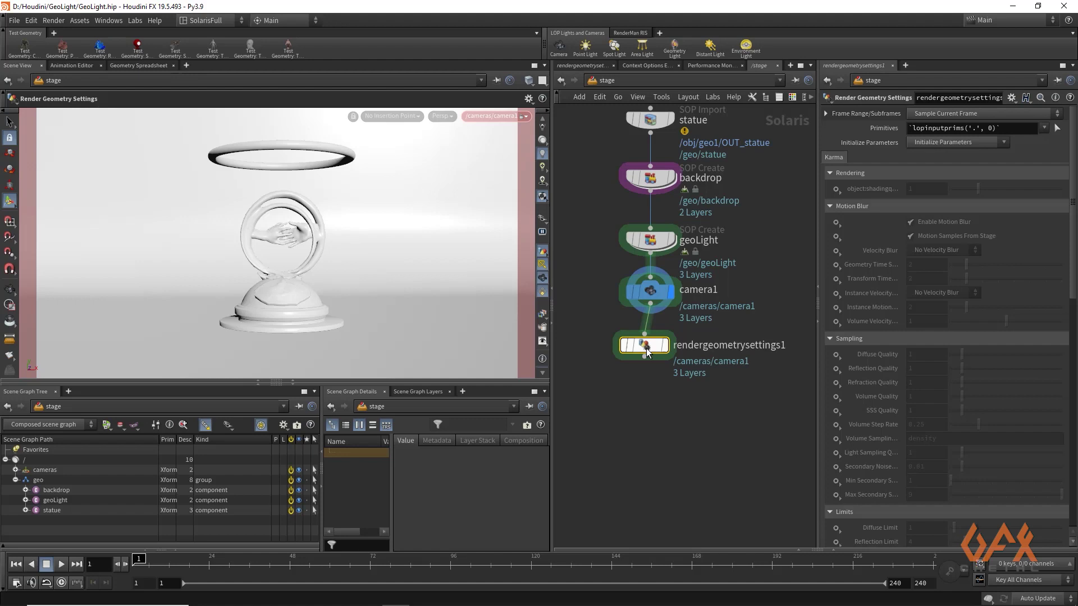
pyautogui.click(667, 346)
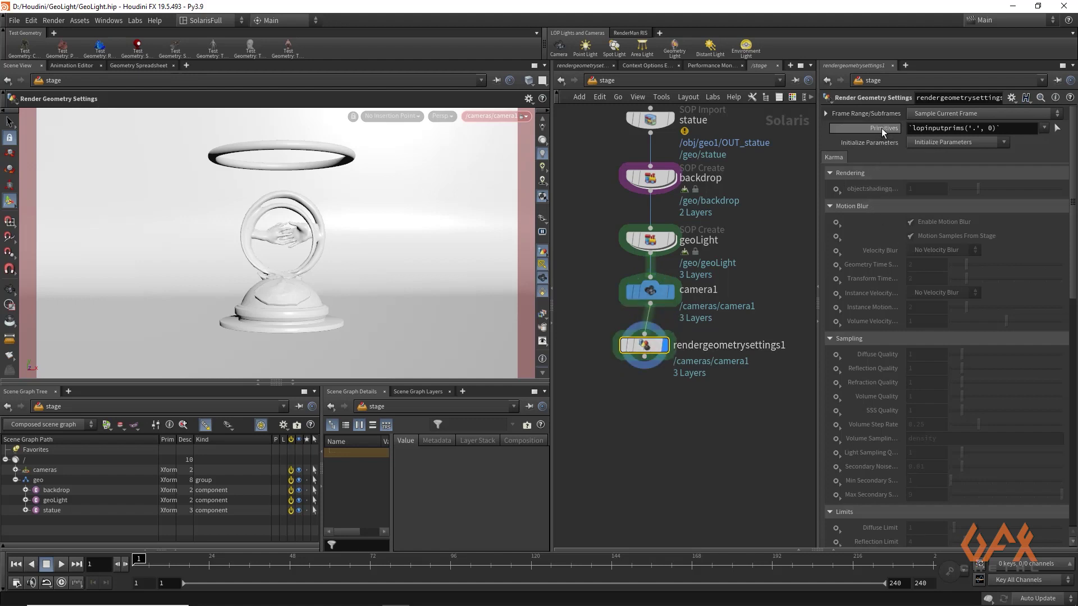
pyautogui.click(55, 500)
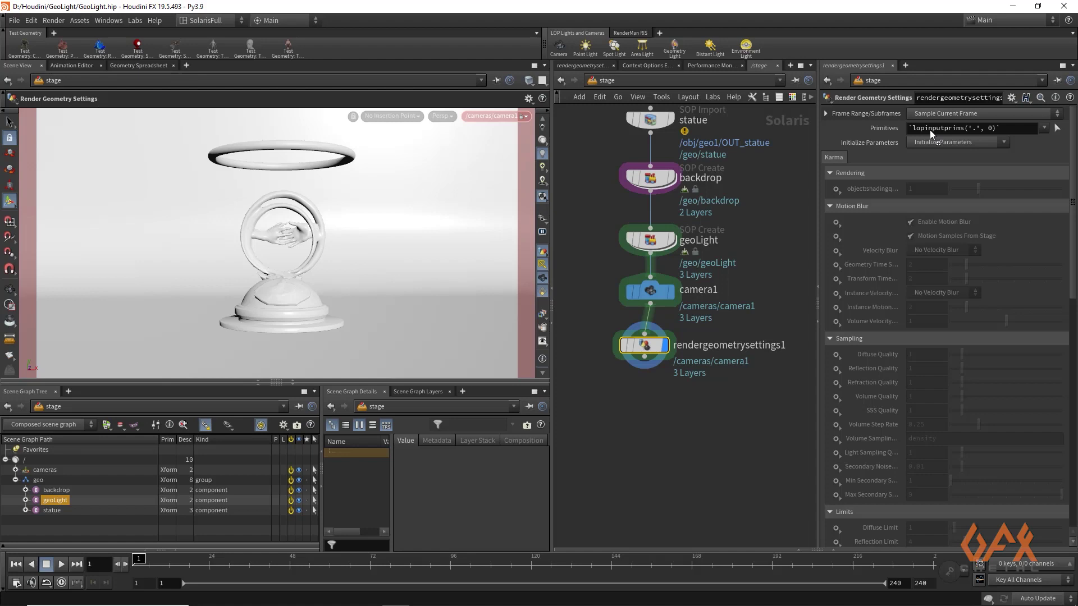
pyautogui.moveTo(930, 129); pyautogui.dragTo(930, 130)
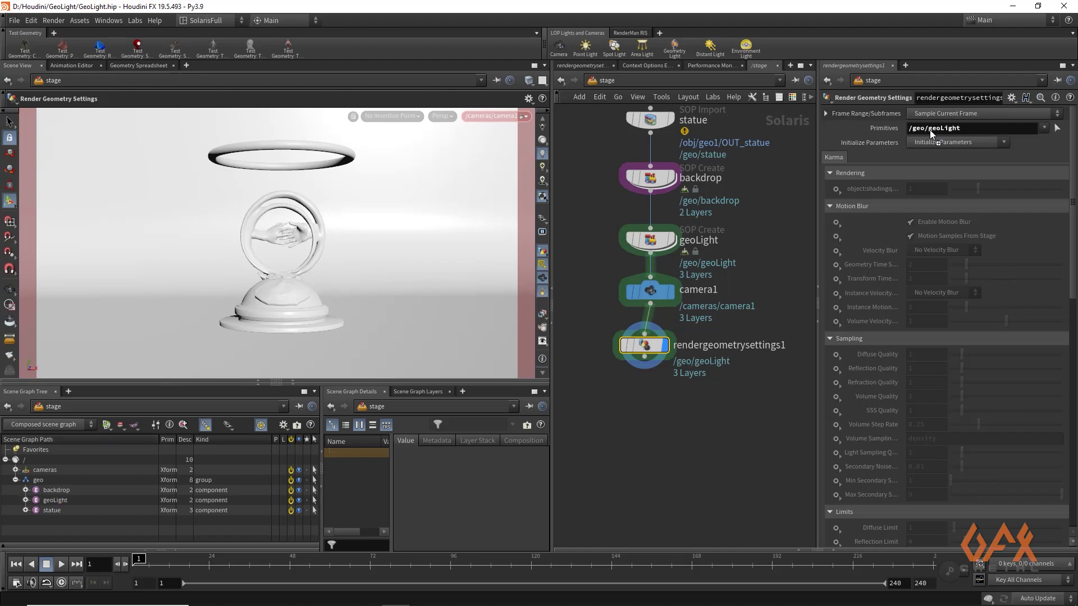
# Set Treat As Light Source to Set or Create with the value Yes
pyautogui.scroll(-10, 912, 319)
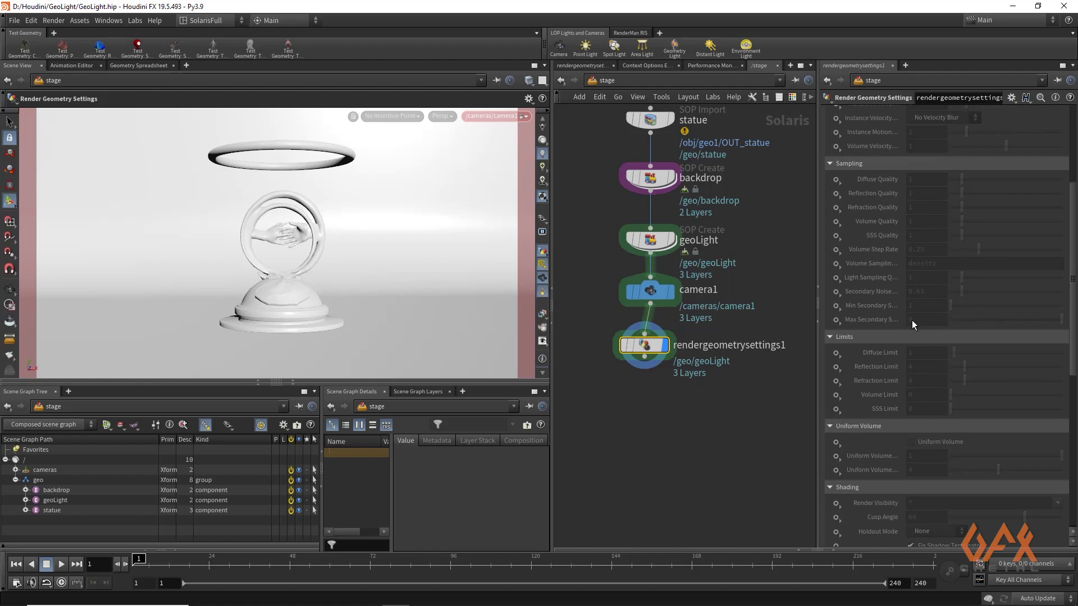
pyautogui.scroll(-7, 911, 321)
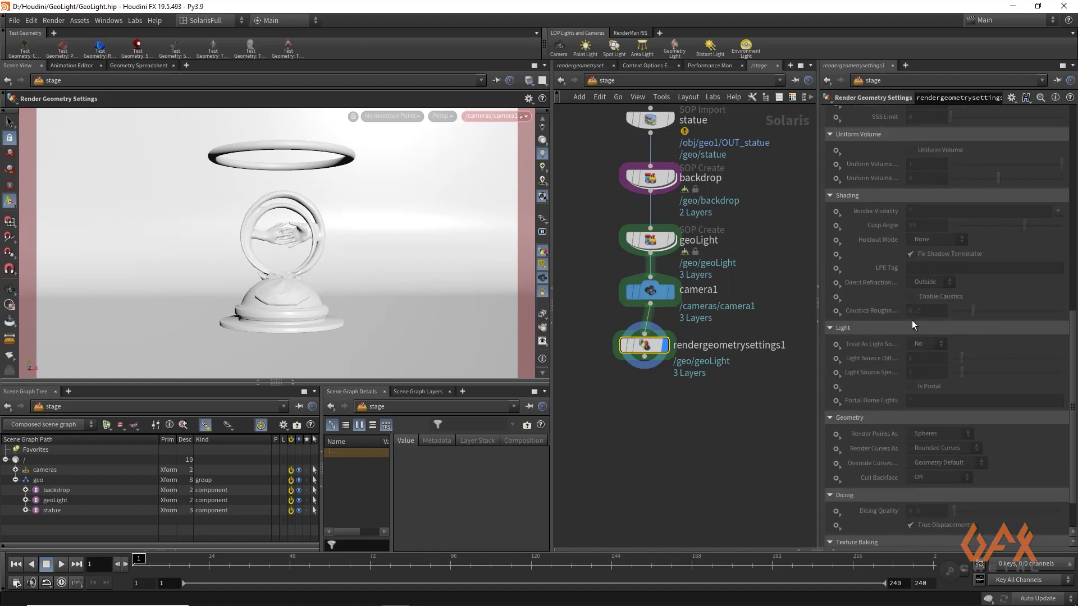
pyautogui.click(837, 348)
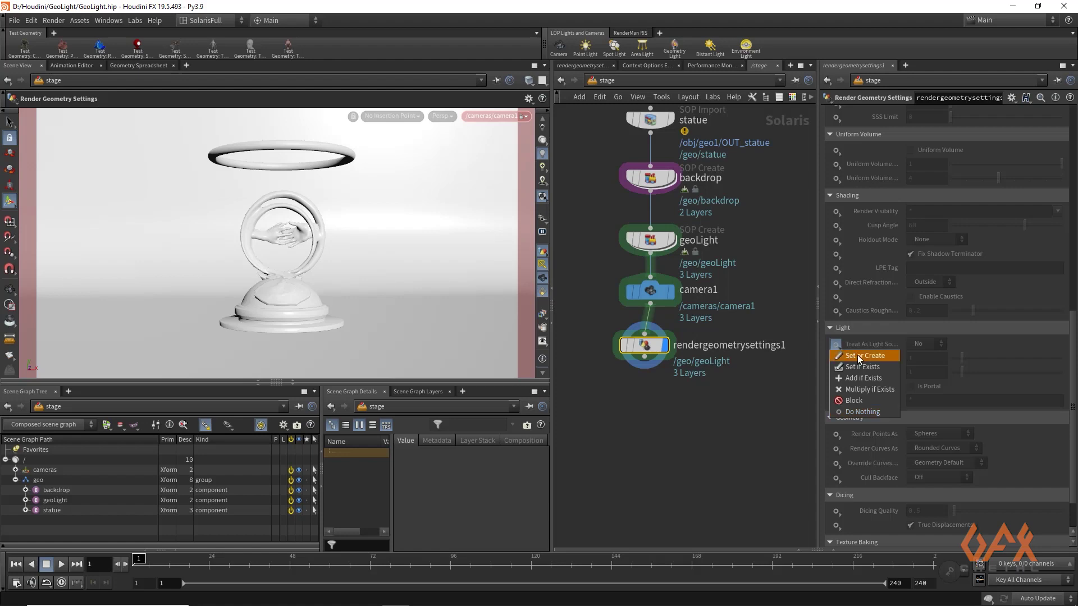
pyautogui.click(858, 357)
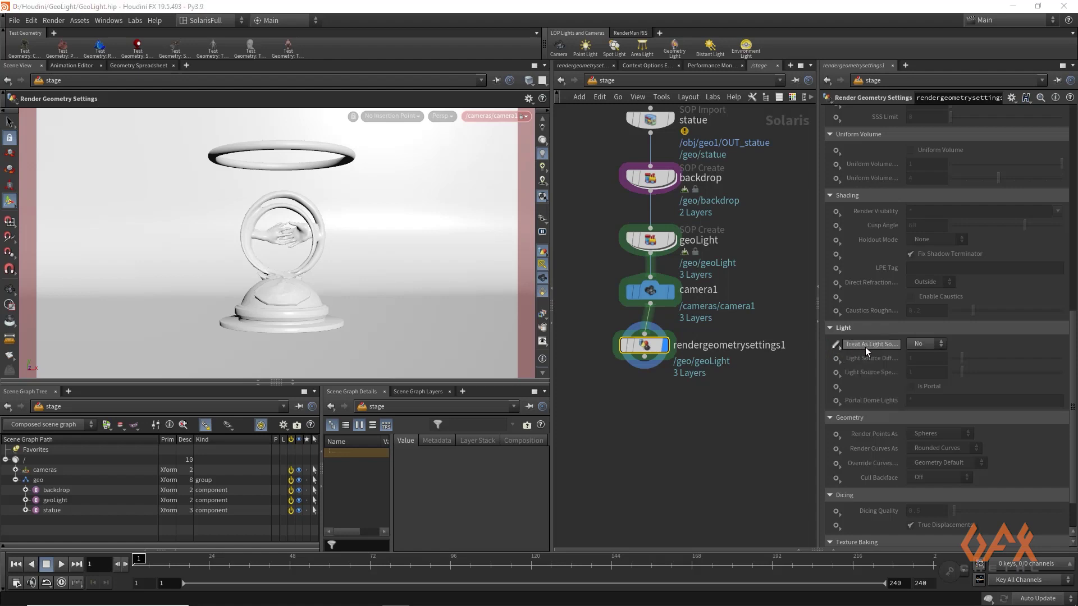
pyautogui.click(921, 343)
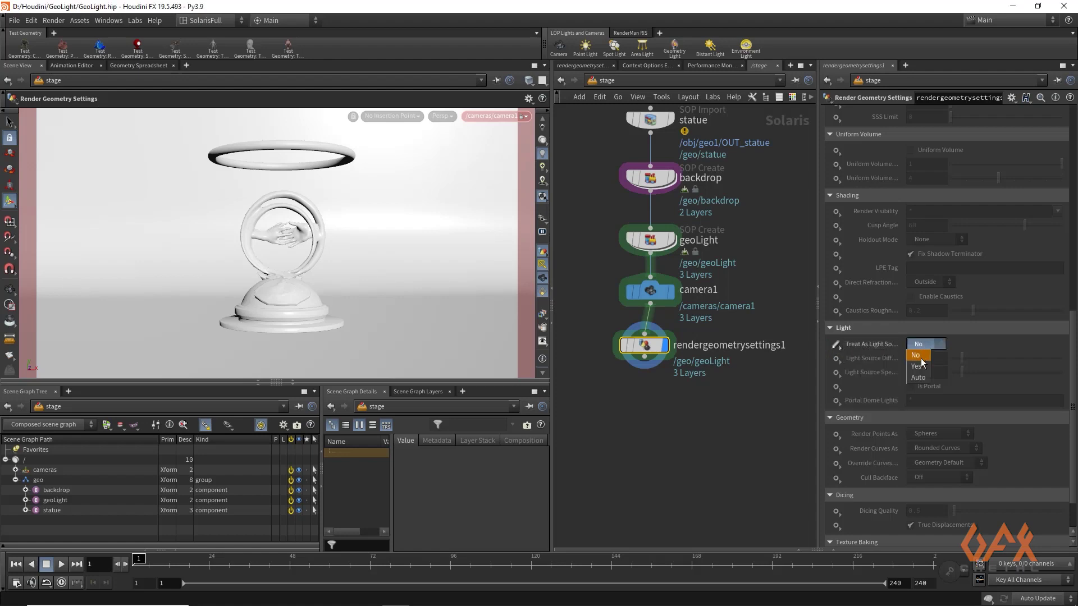
pyautogui.click(916, 367)
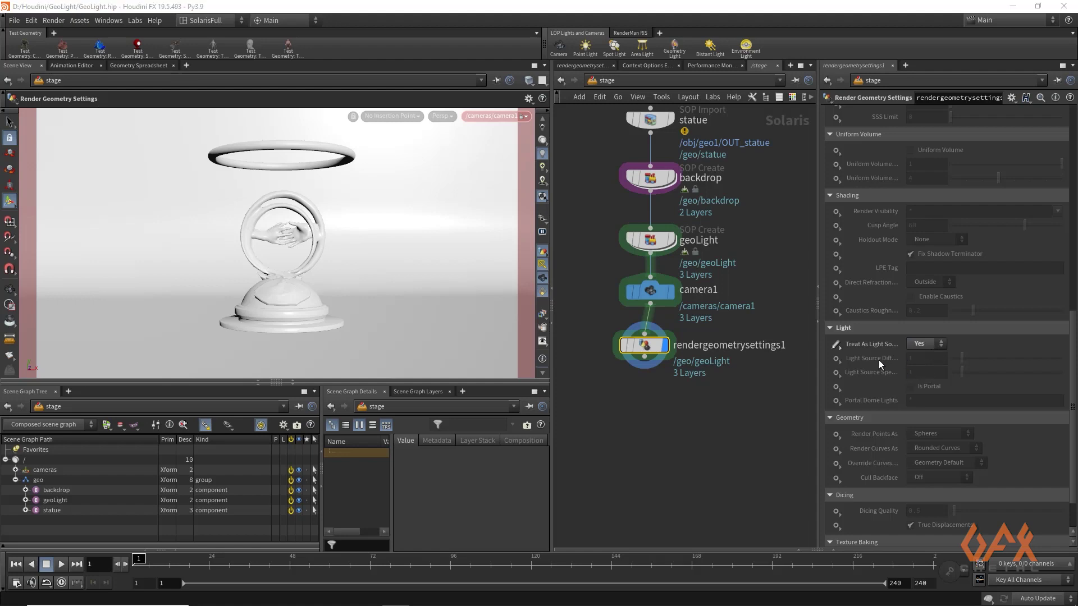
pyautogui.click(647, 359)
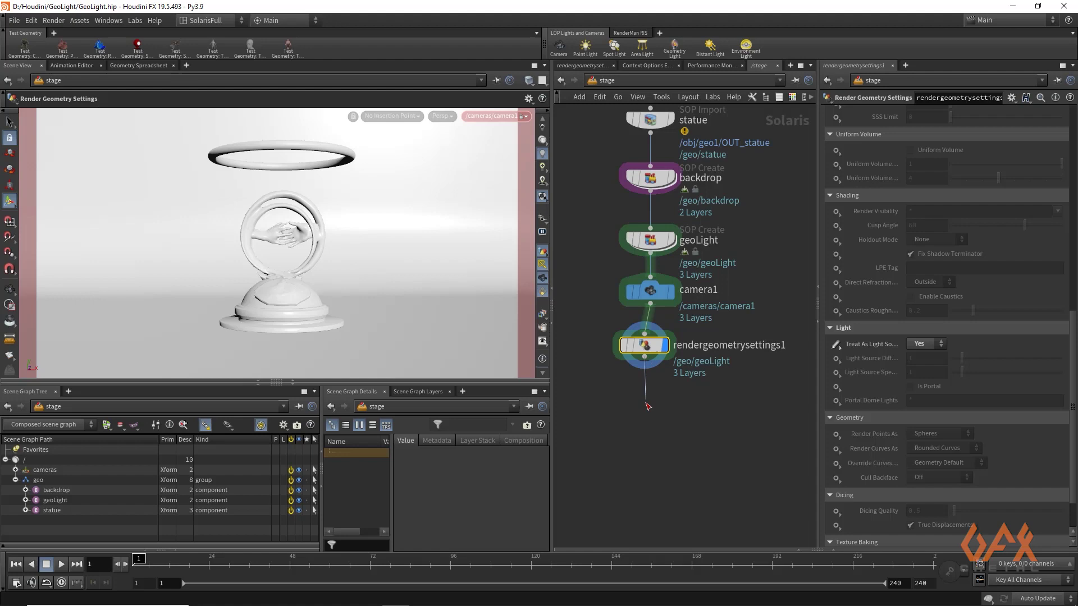
# Add a Material Library node after the settings node and go inside it
pyautogui.click(647, 407)
pyautogui.write('materia')
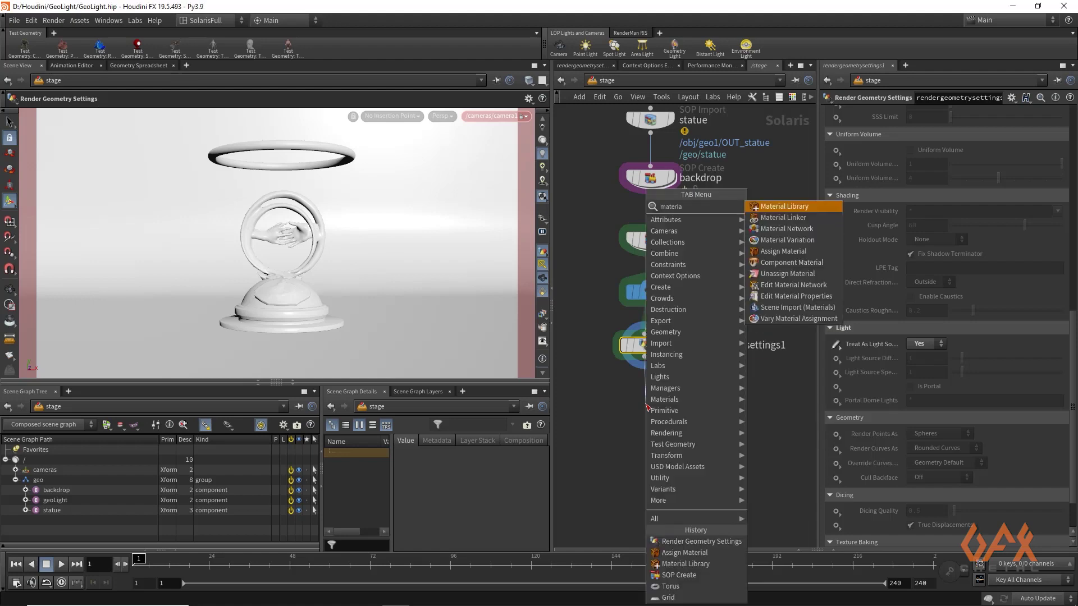
pyautogui.press('Return')
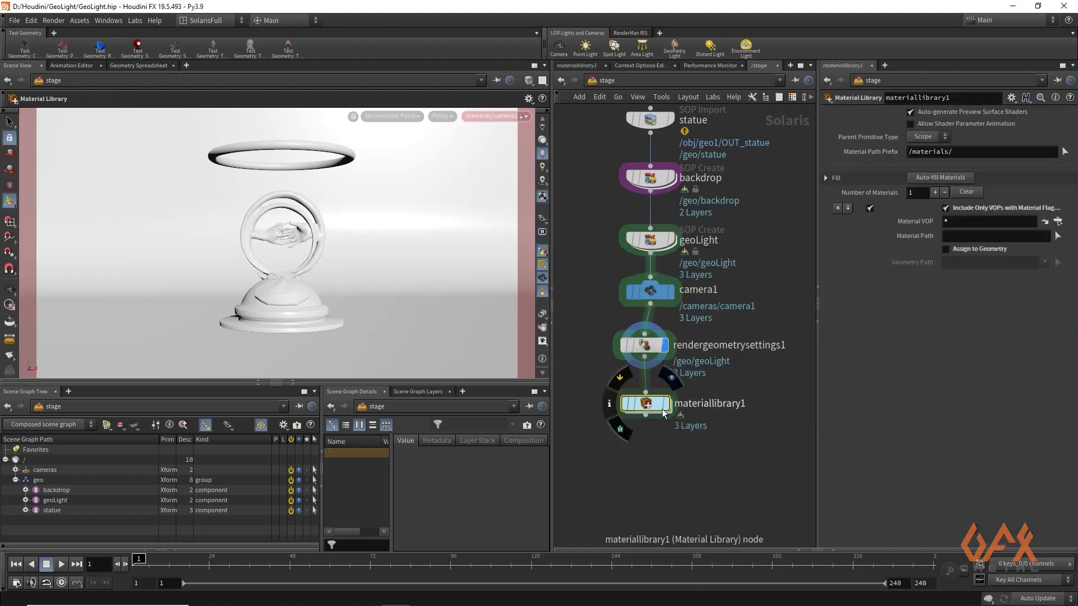
pyautogui.doubleClick(646, 404)
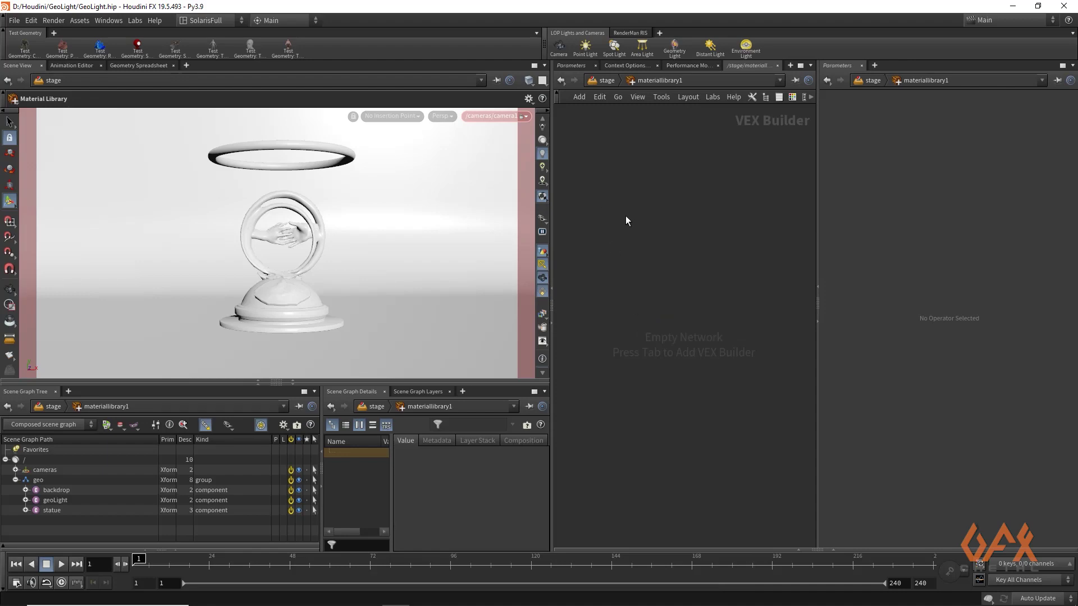
# Add a MtlX Standard Surface shader to the material library
pyautogui.press('Tab')
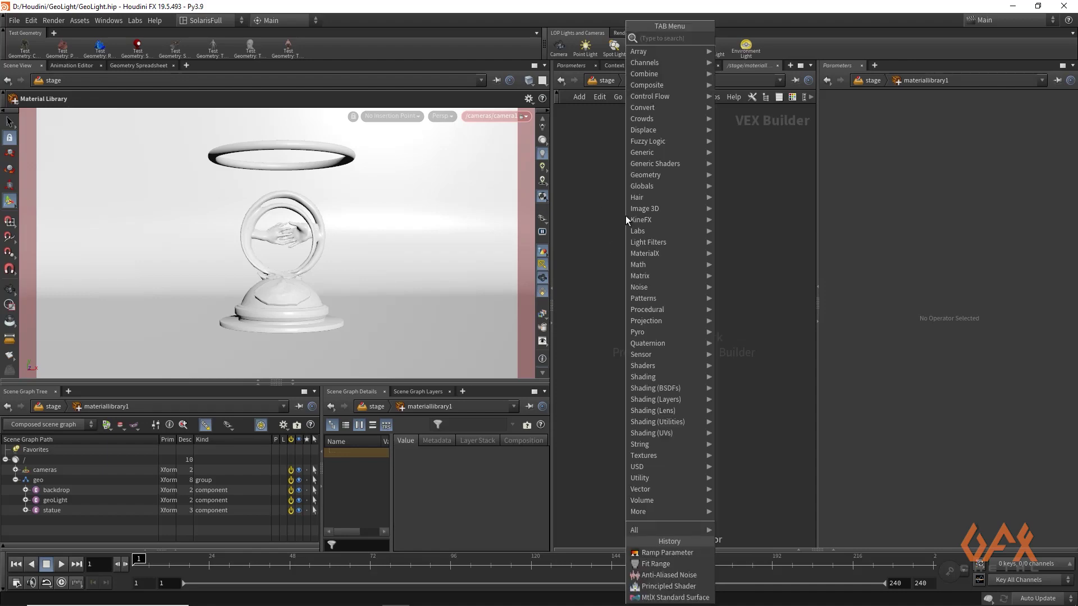
pyautogui.write('mtlx')
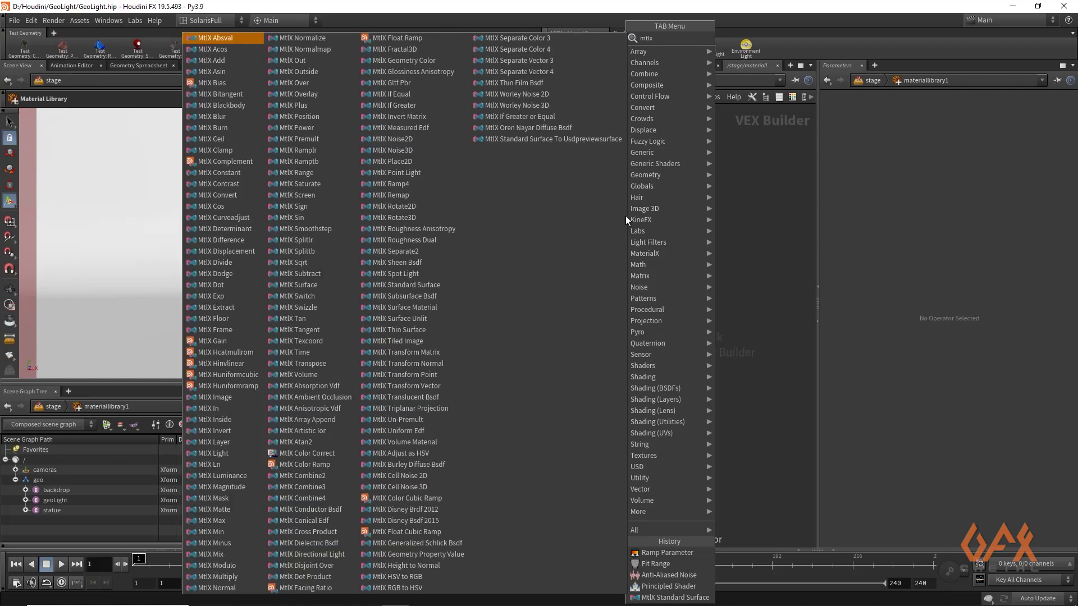
pyautogui.write('st')
pyautogui.press('Return')
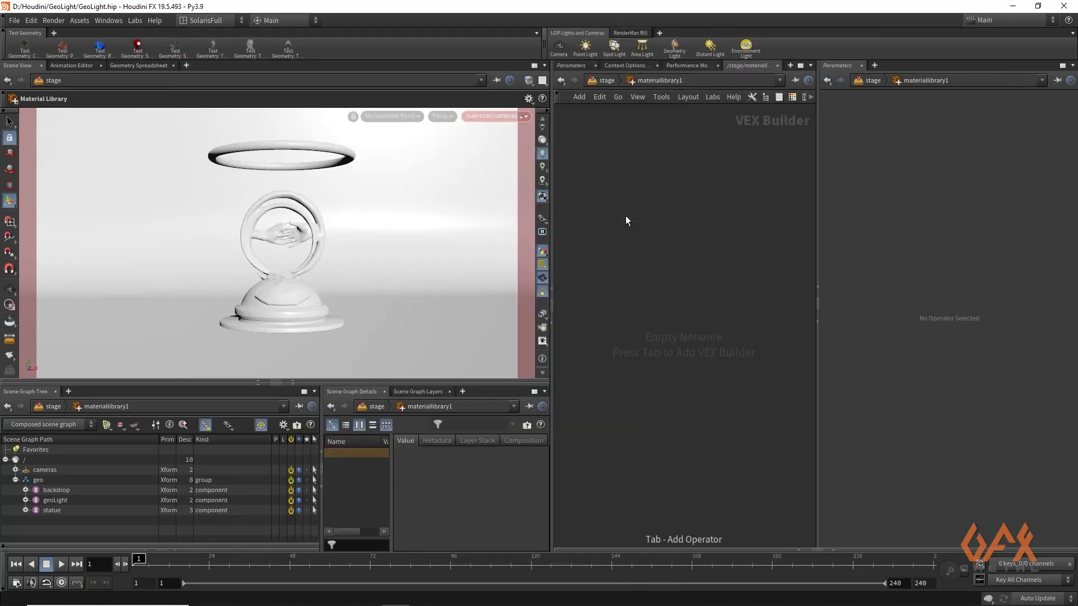
pyautogui.click(625, 215)
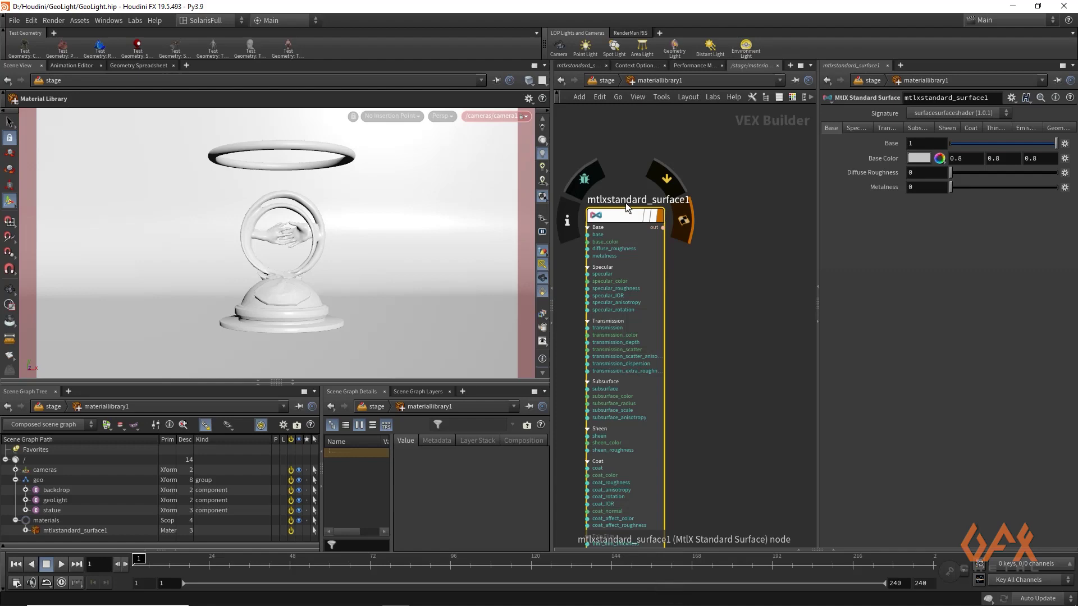
# Add a Principled Shader beside mtlxstandard_surface1
pyautogui.press('Tab')
pyautogui.write('pr')
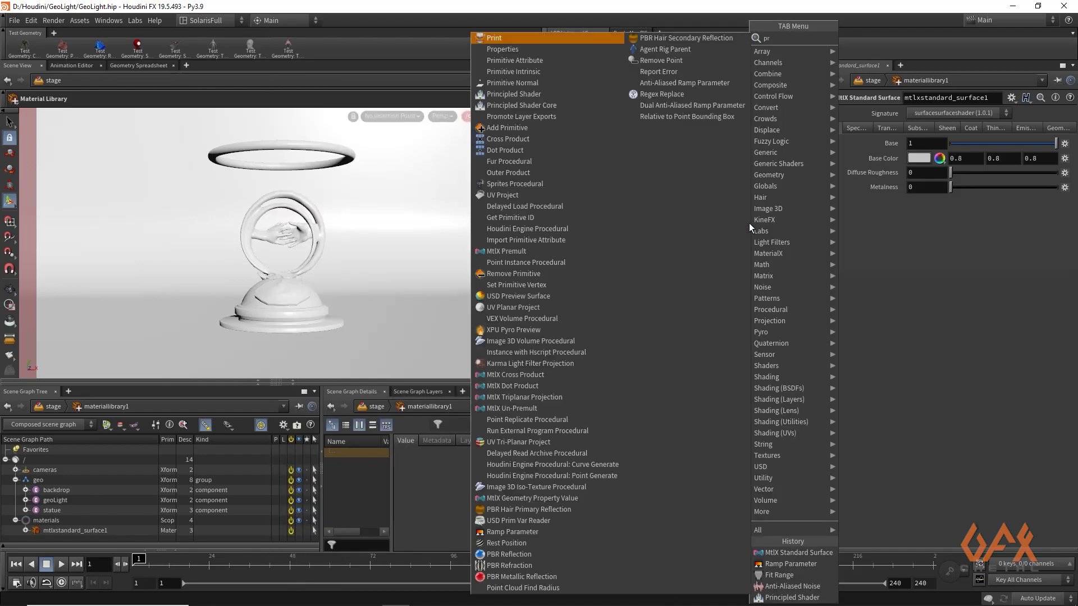
pyautogui.write('inci')
pyautogui.press('Return')
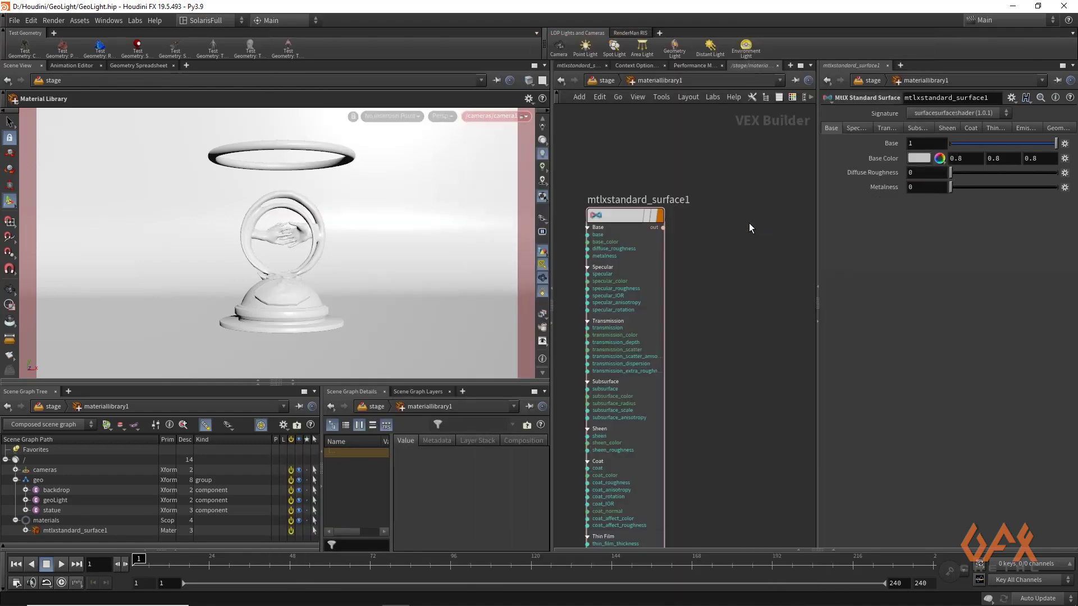
pyautogui.click(748, 224)
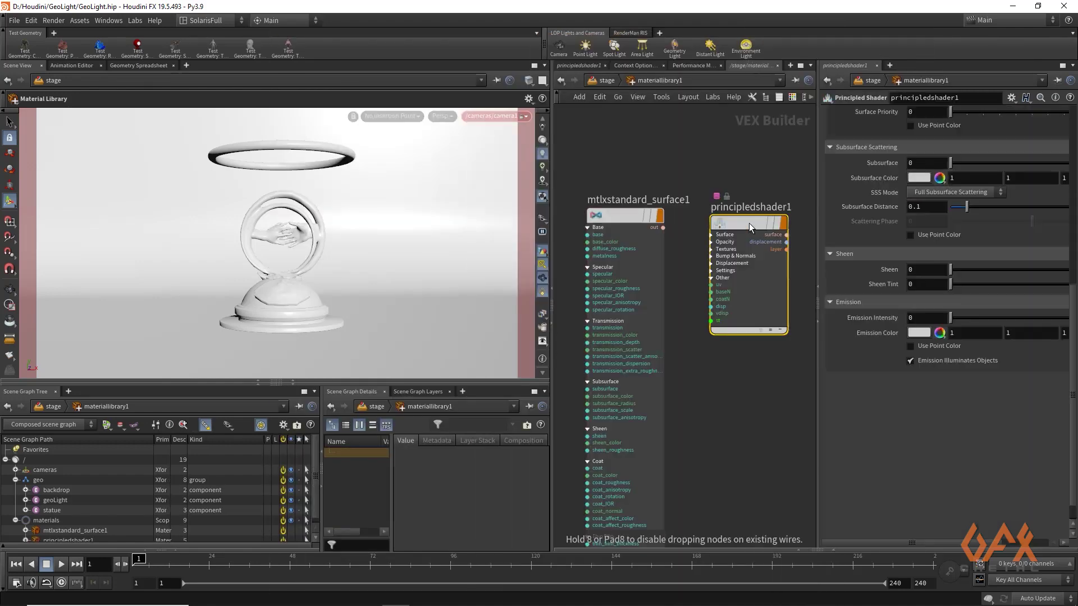
pyautogui.click(615, 214)
# Rename mtlxstandard_surface1 to mtlxLightShader
pyautogui.doubleClick(619, 200)
pyautogui.moveTo(705, 202); pyautogui.dragTo(609, 199)
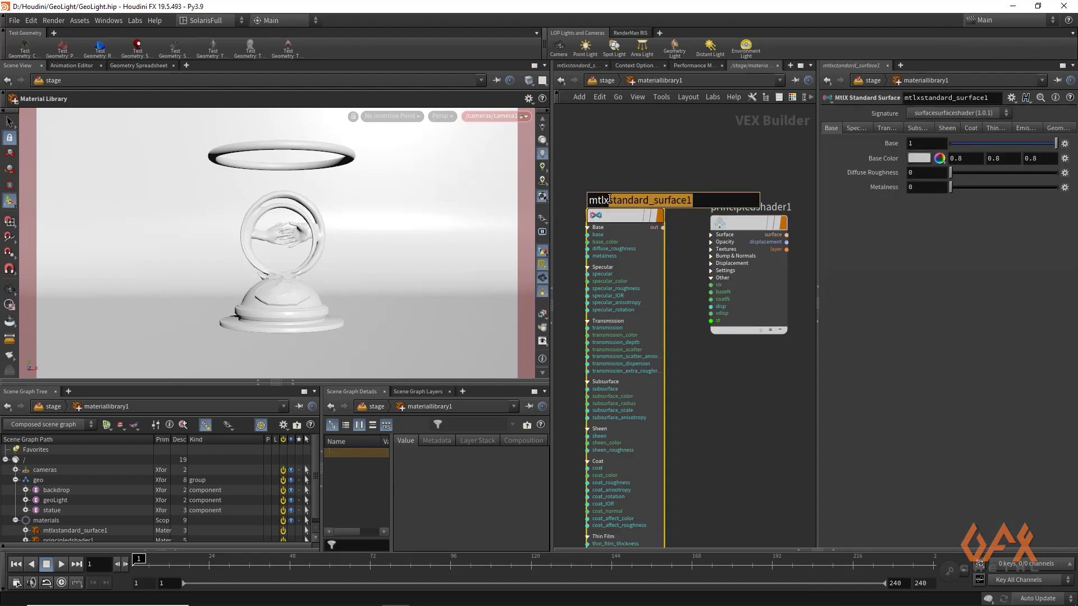
pyautogui.write('Ligh')
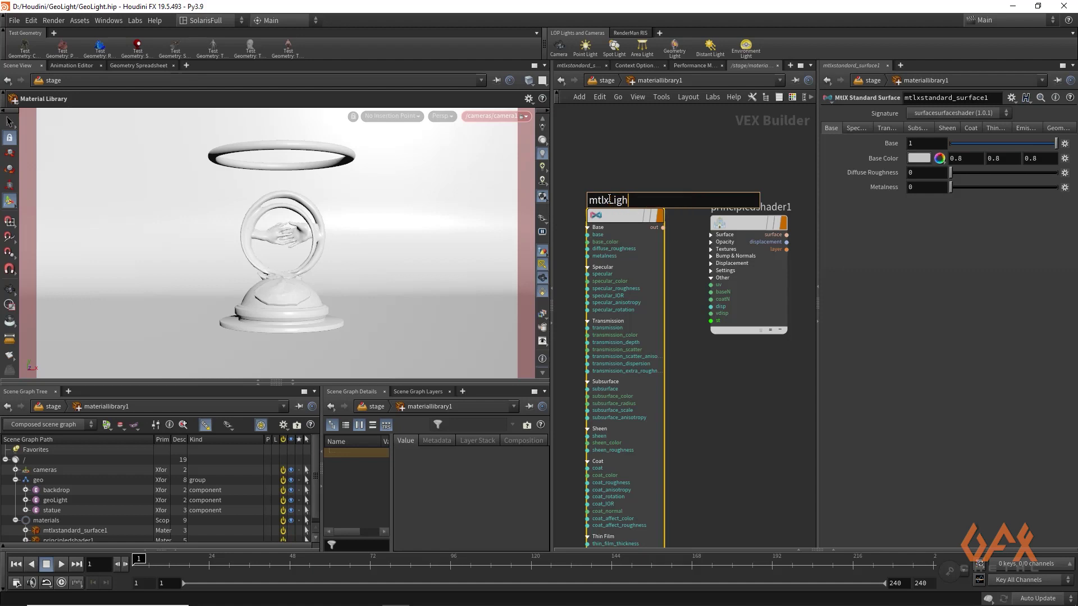
pyautogui.write('tShader')
# Rename principledshader1 to principledshaderLightShader and re-centre the shader nodes
pyautogui.moveTo(784, 226)
pyautogui.doubleClick(788, 207)
pyautogui.press('BackSpace')
pyautogui.write('L')
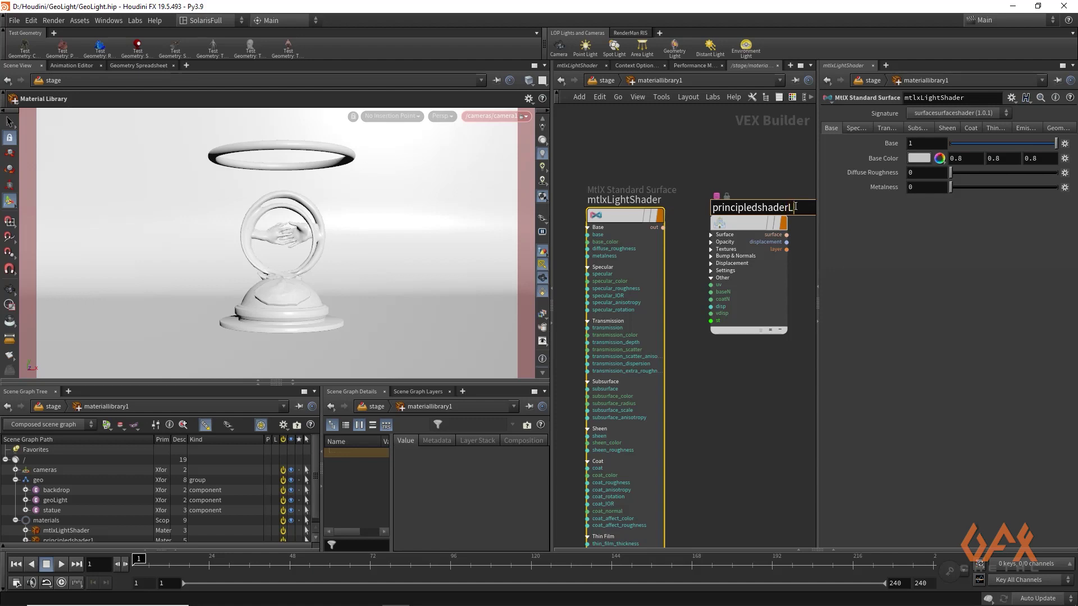
pyautogui.write('ightShader')
pyautogui.press('Return')
pyautogui.moveTo(729, 170); pyautogui.dragTo(721, 155, button='middle')
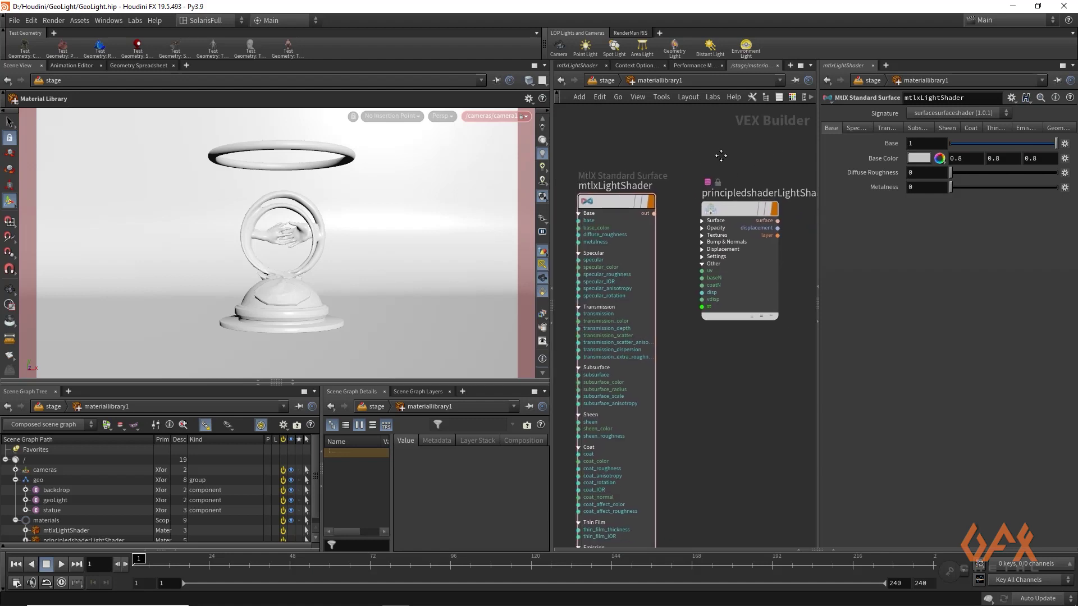
pyautogui.moveTo(619, 188)
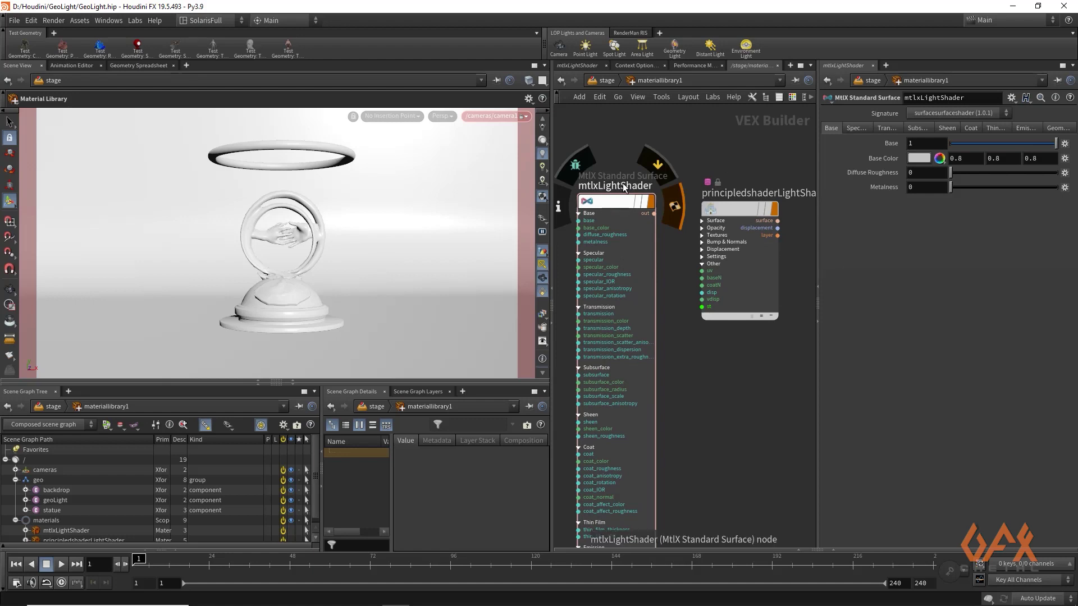
# Give mtlxLightShader Emission 10 and a 10,500K colour-temperature emission colour
pyautogui.click(607, 206)
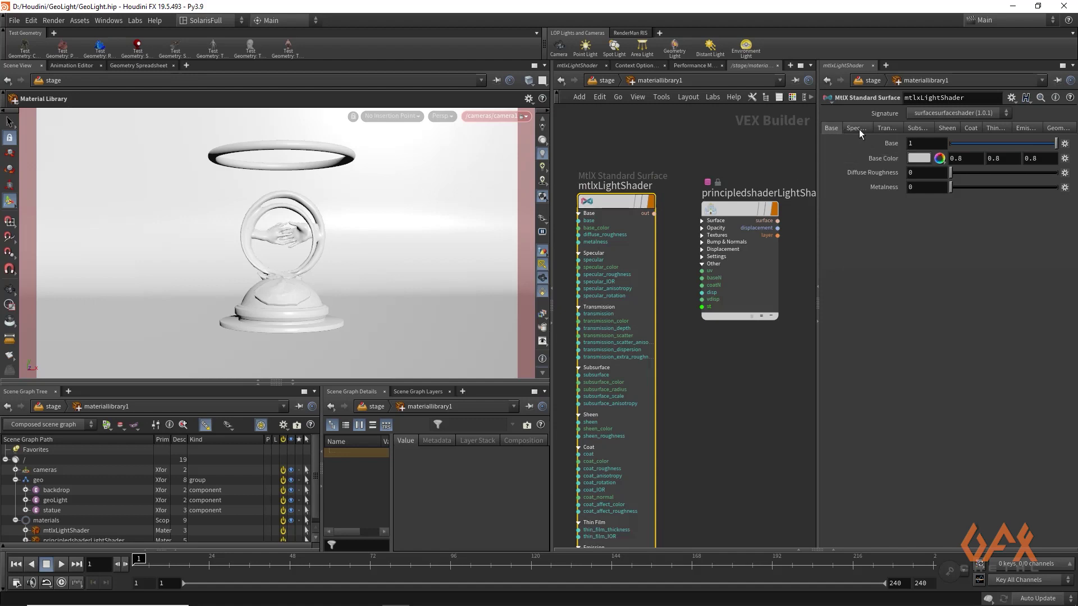
pyautogui.click(1023, 127)
pyautogui.click(929, 143)
pyautogui.write('10')
pyautogui.press('Return')
pyautogui.click(925, 157)
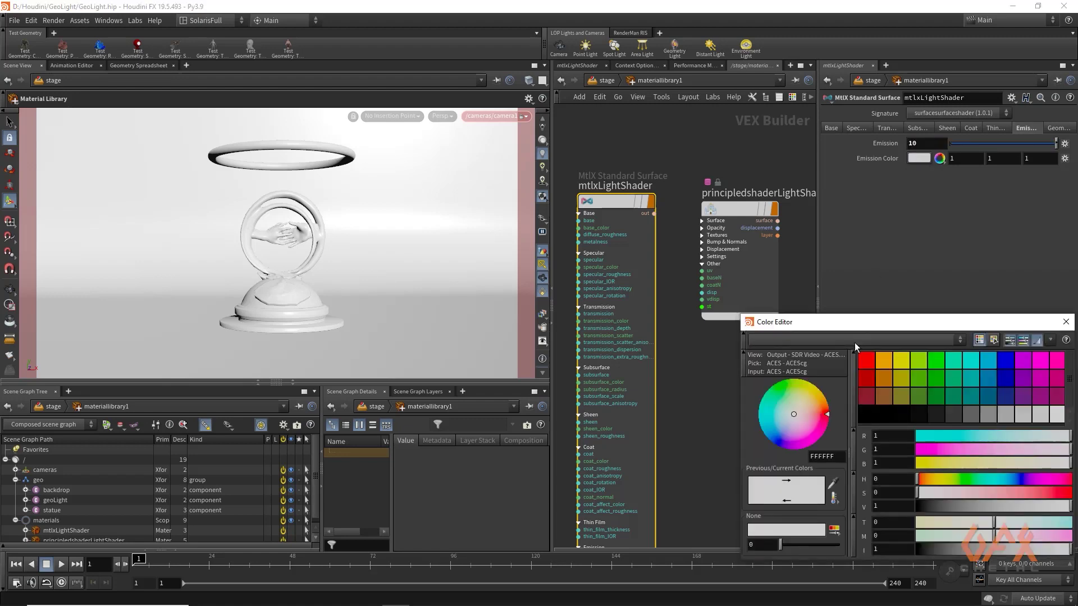
pyautogui.click(836, 502)
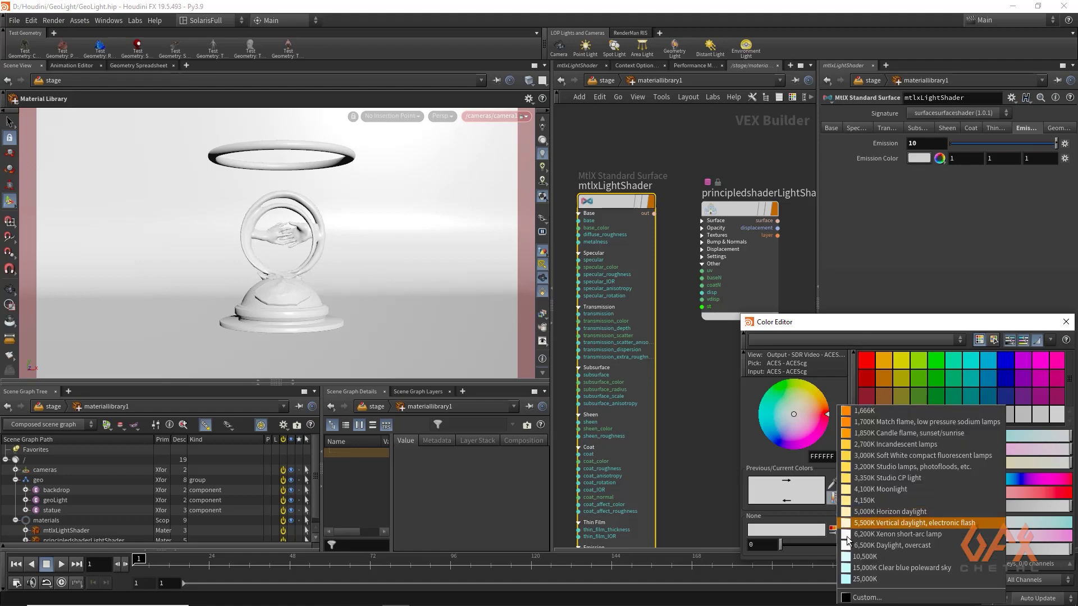
pyautogui.click(847, 558)
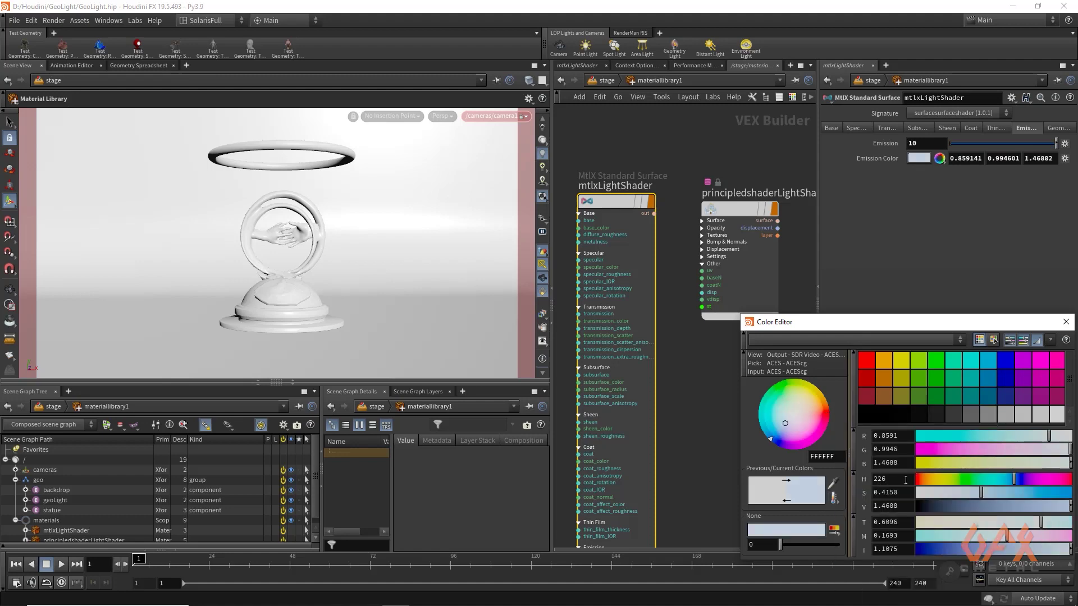
pyautogui.click(1065, 322)
# Return to the stage network and start a new node after materiallibrary1
pyautogui.click(600, 80)
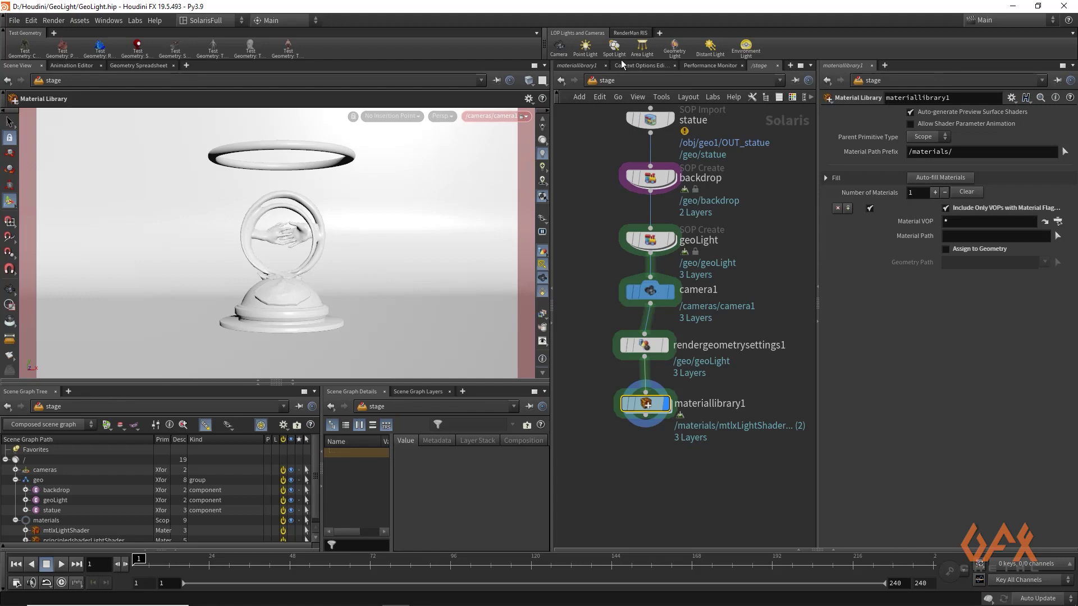
pyautogui.click(628, 299)
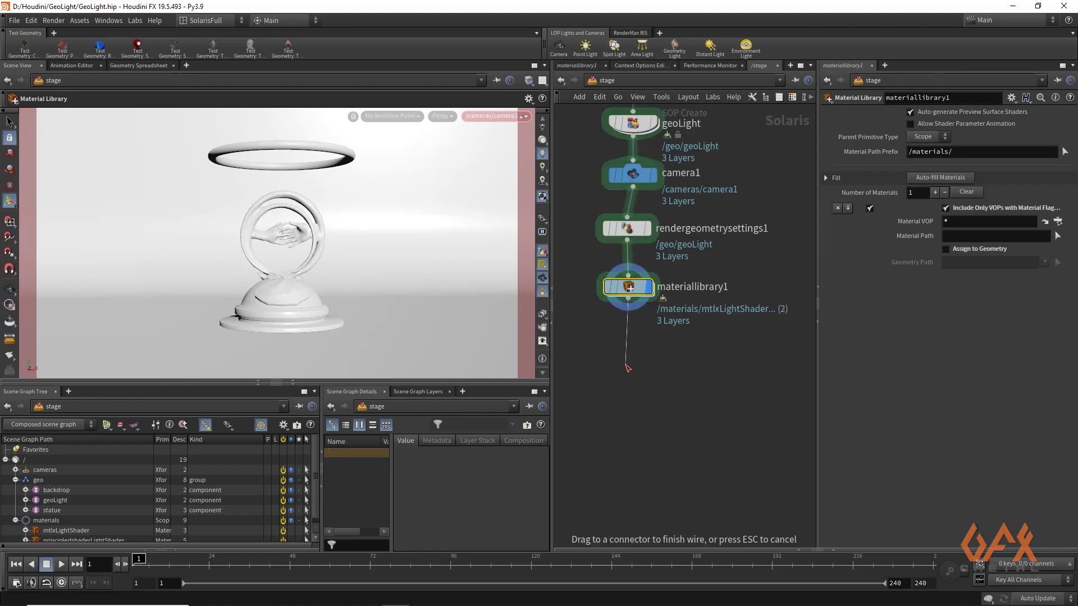
pyautogui.press('Tab')
# Add an Assign Material node binding /materials/mtlxLightShader to /geo/geoLight
pyautogui.write('assi')
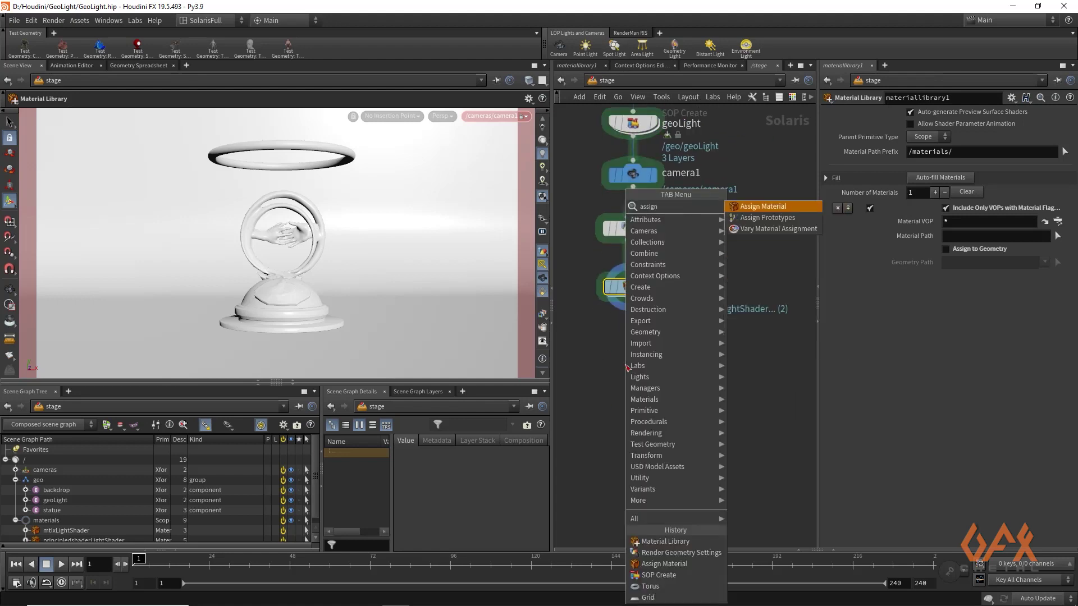
pyautogui.press('Return')
pyautogui.click(628, 366)
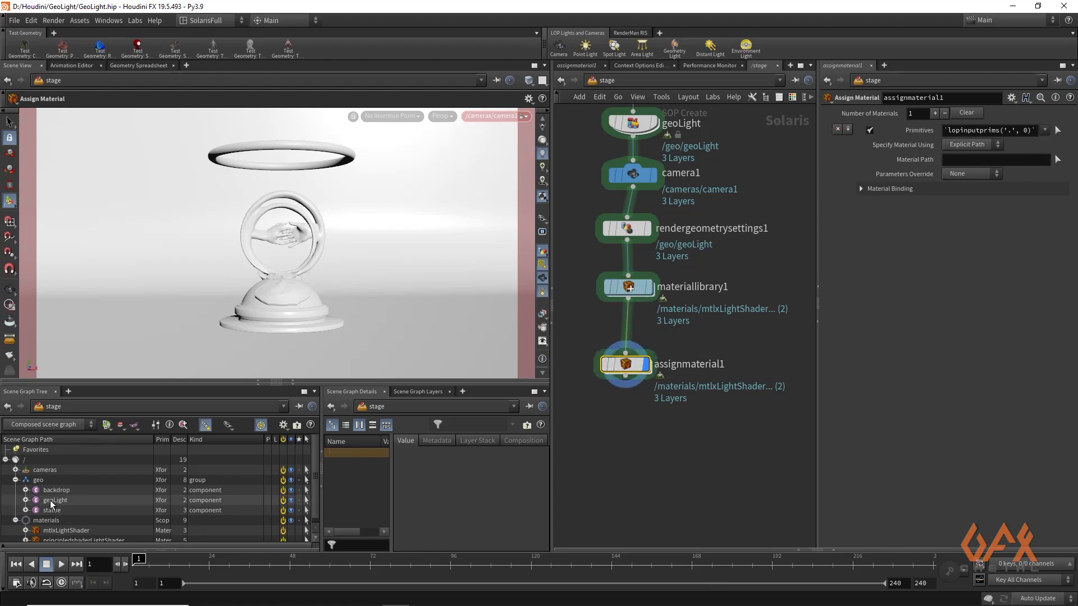
pyautogui.moveTo(50, 504); pyautogui.dragTo(971, 132)
pyautogui.scroll(-1, 60, 536)
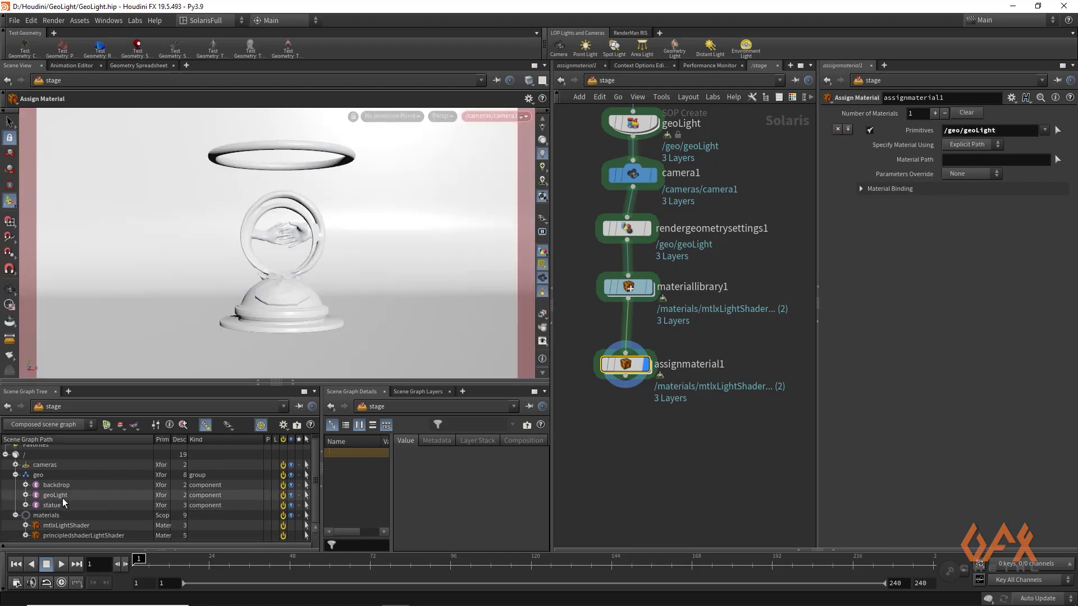
pyautogui.click(48, 526)
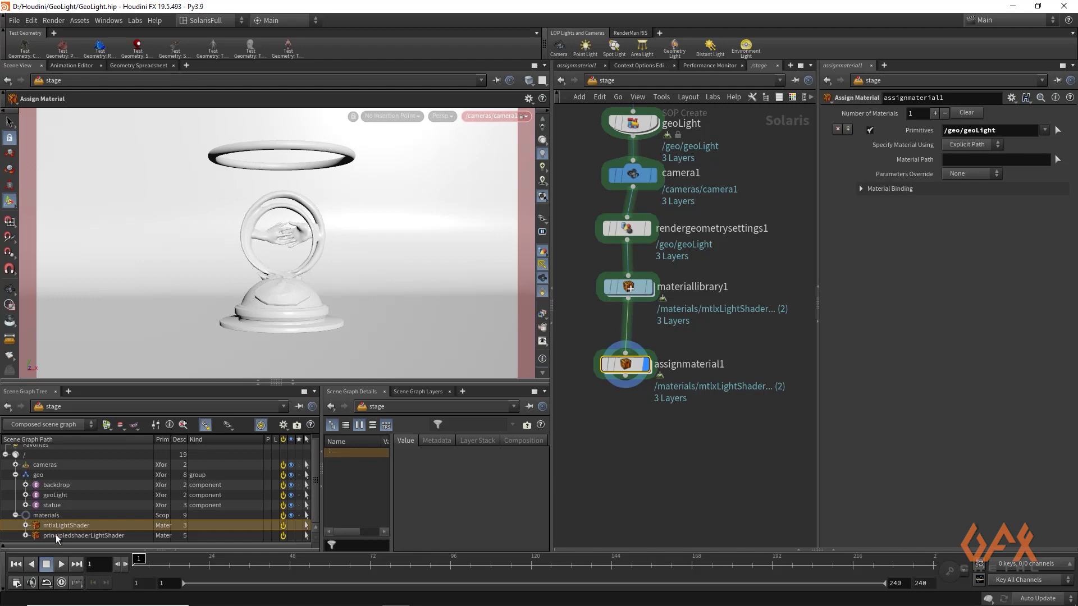
pyautogui.moveTo(47, 528); pyautogui.dragTo(959, 159)
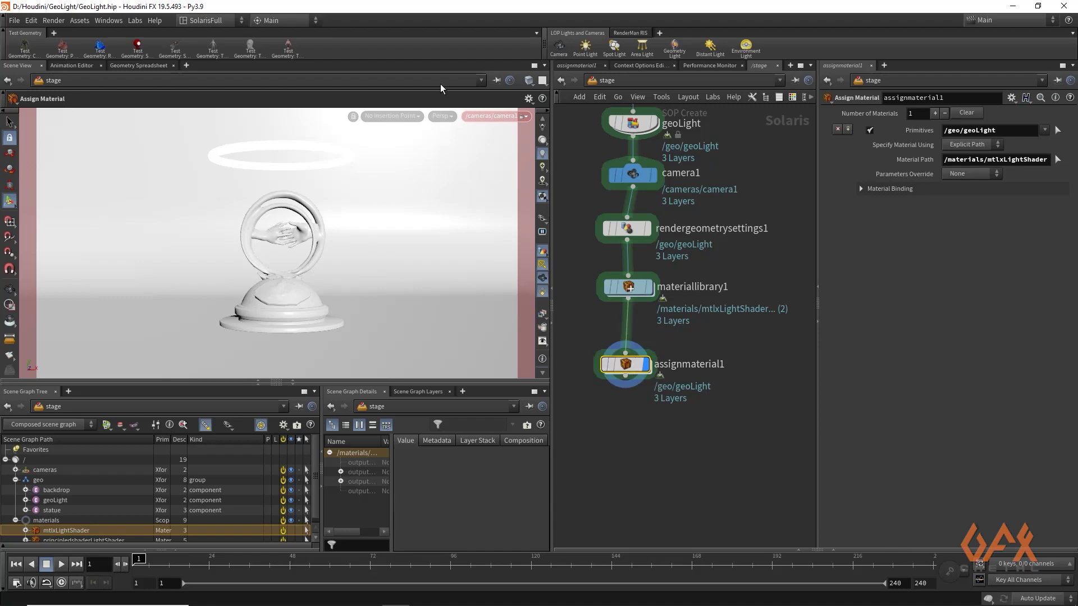
# Render the viewport with Karma to show the glowing ring, then enter materiallibrary1
pyautogui.click(443, 116)
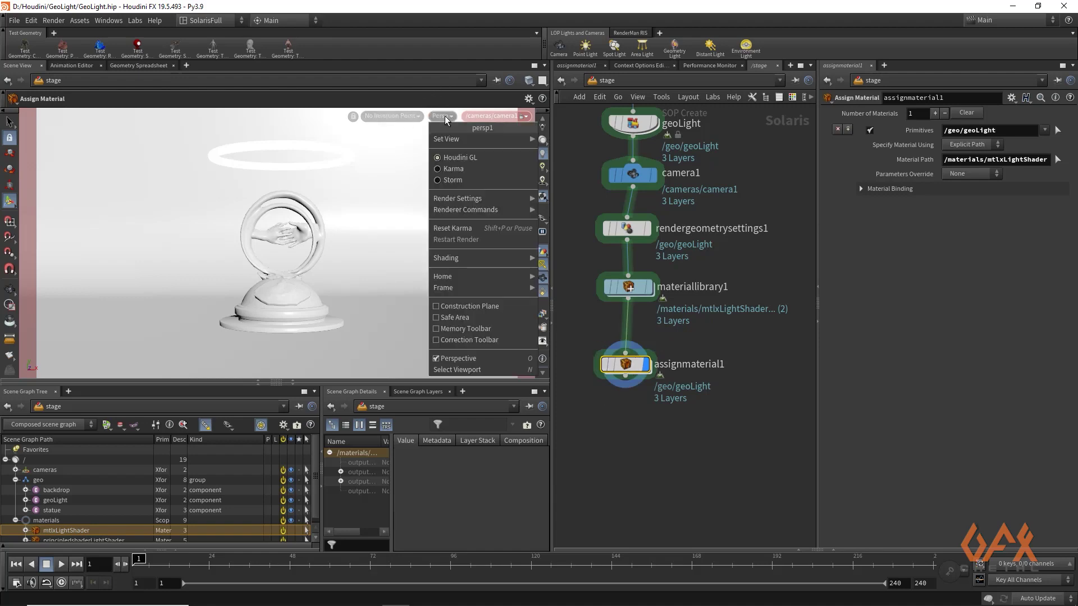
pyautogui.click(449, 169)
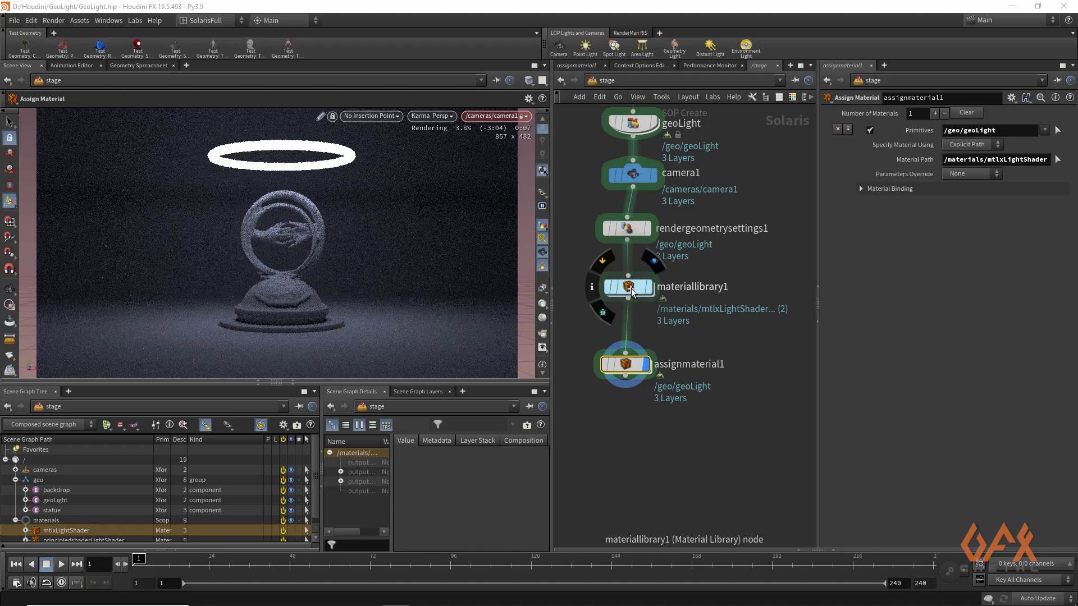
pyautogui.doubleClick(631, 287)
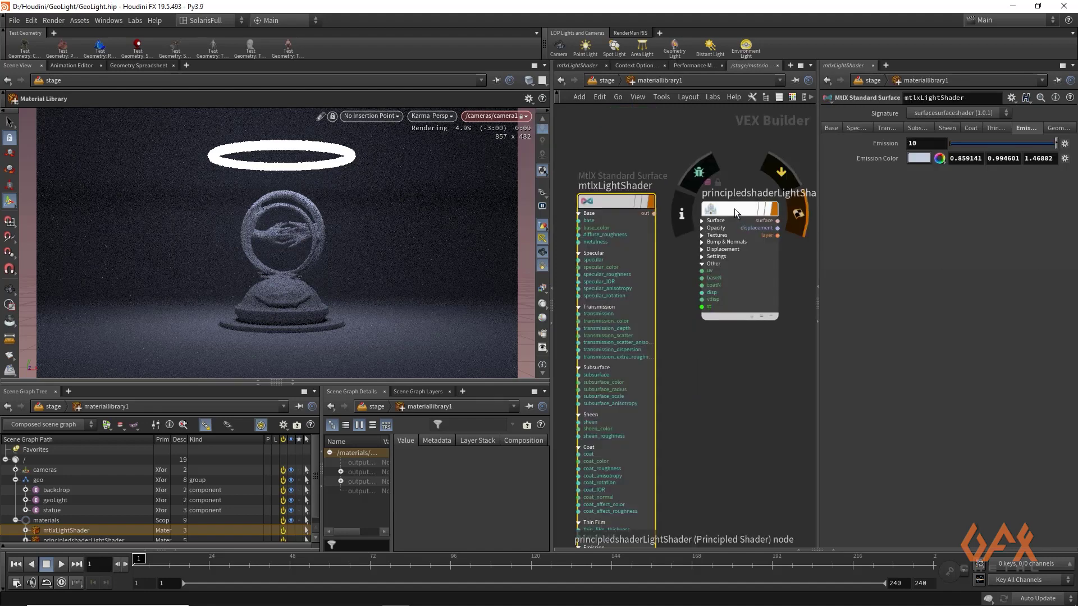
# Give principledshaderLightShader Emission Intensity 10 with a 4,100K Moonlight colour, then return to /stage
pyautogui.click(734, 208)
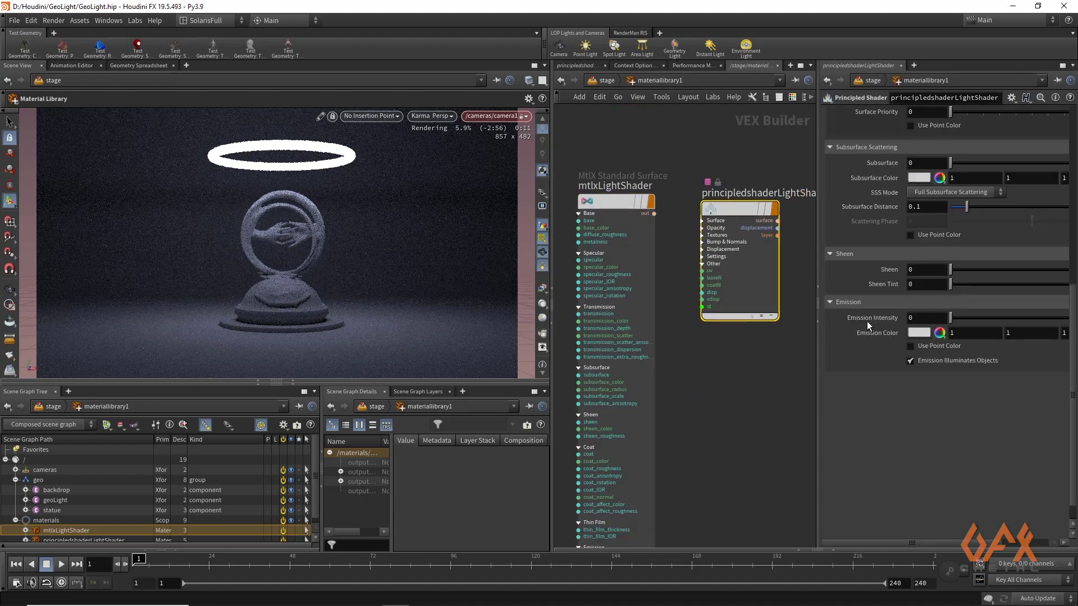
pyautogui.scroll(8, 871, 174)
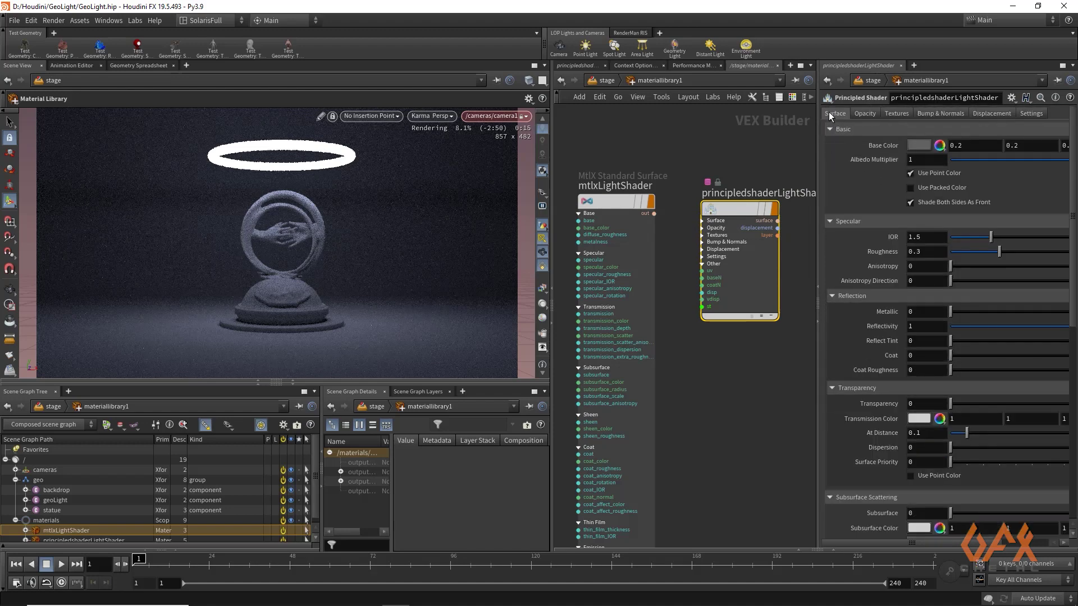
pyautogui.scroll(-8, 879, 330)
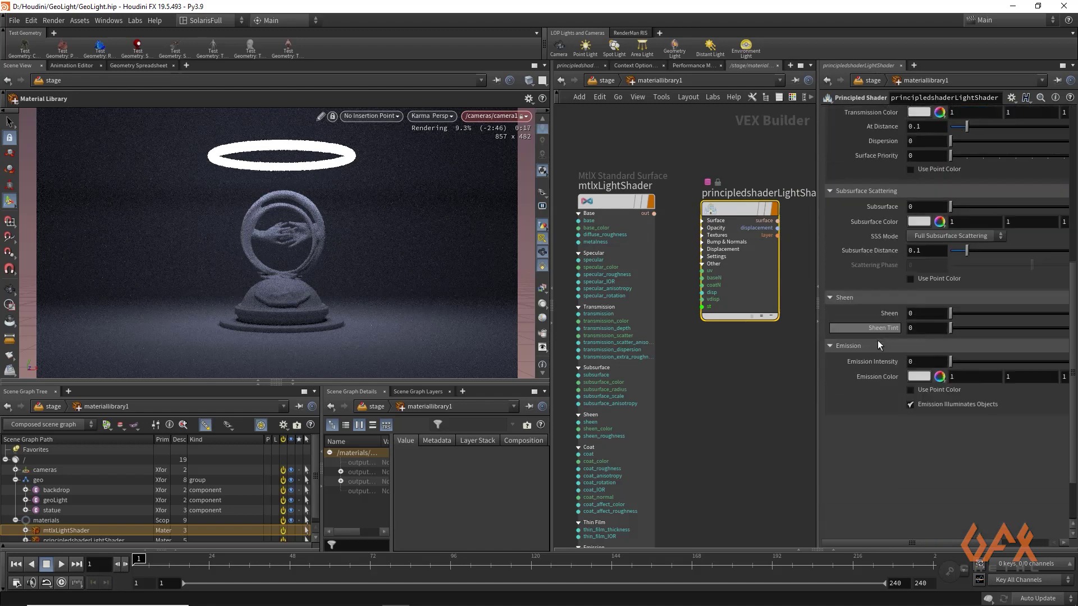
pyautogui.click(926, 363)
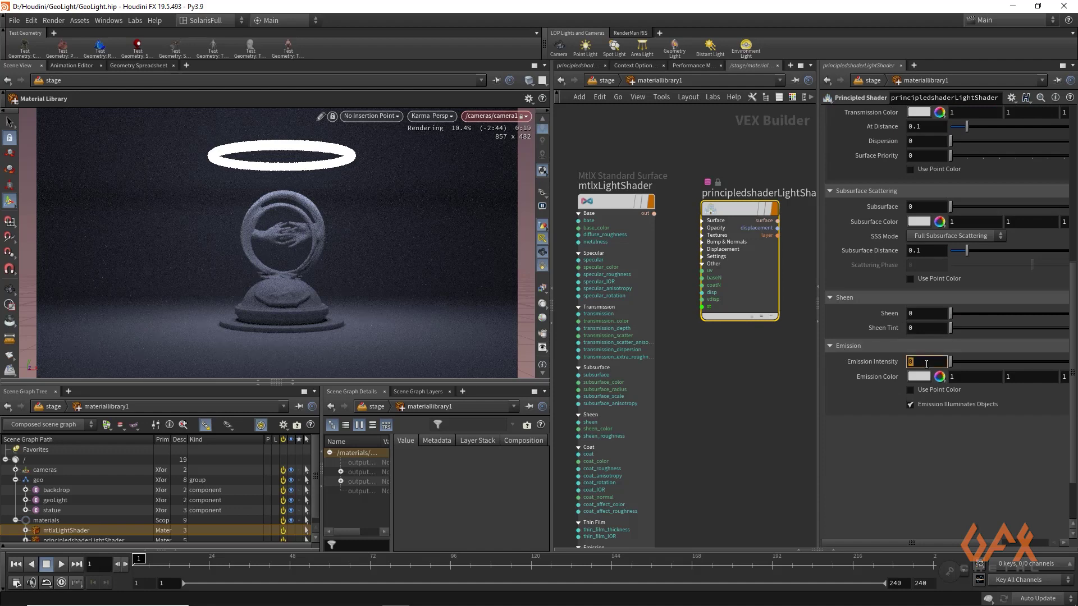
pyautogui.write('10')
pyautogui.press('Return')
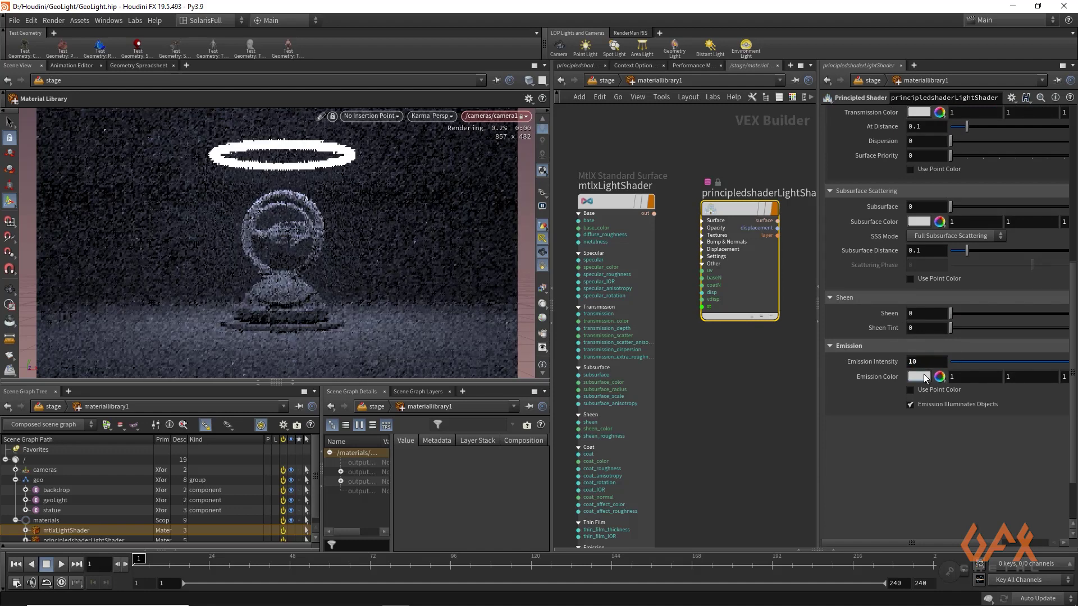
pyautogui.click(919, 376)
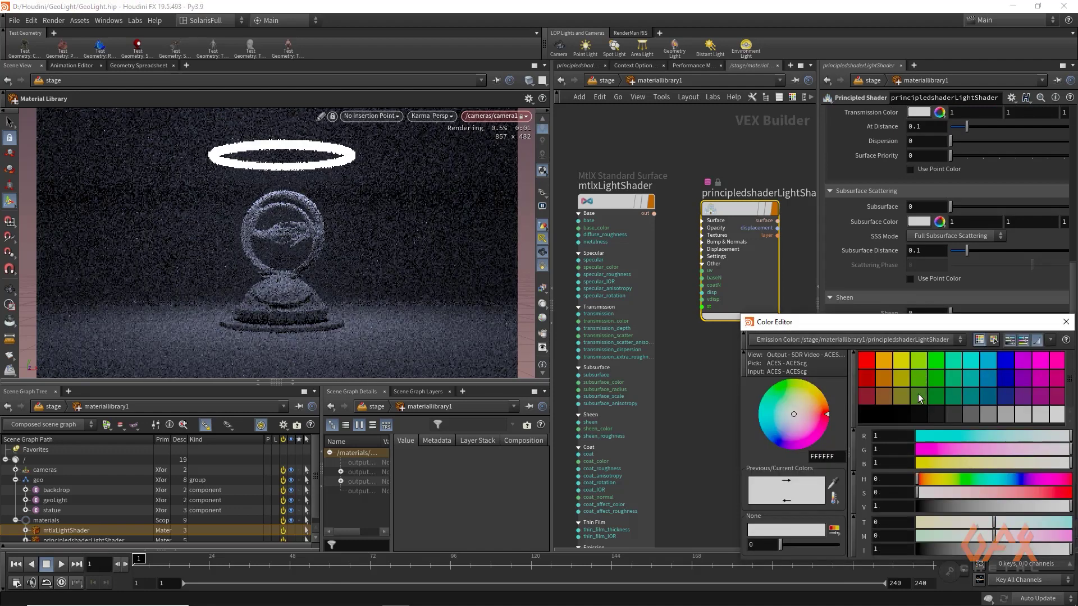
pyautogui.click(838, 500)
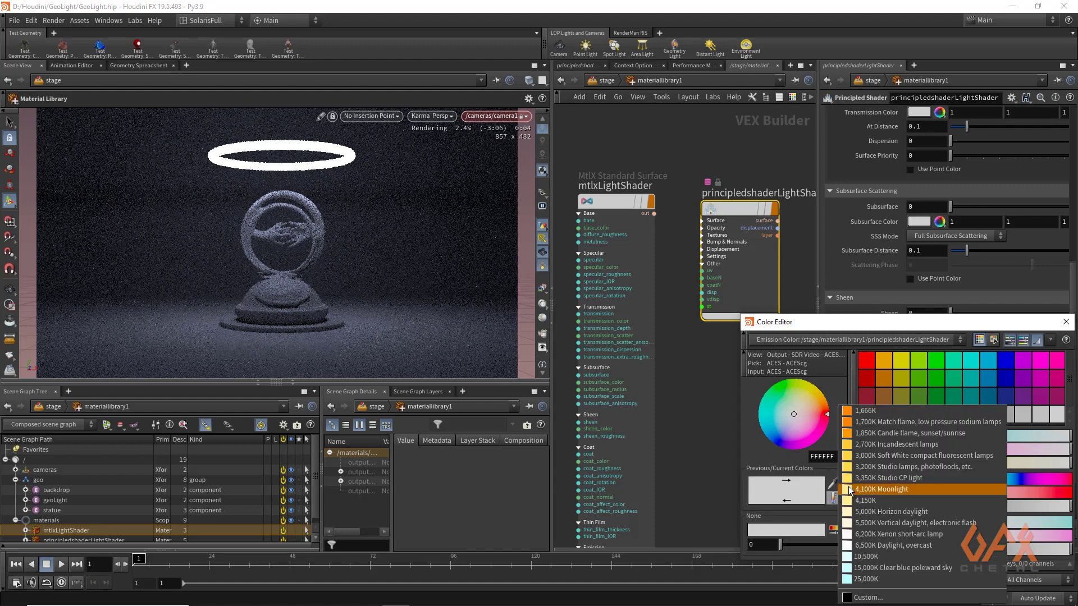
pyautogui.click(849, 488)
pyautogui.click(1066, 322)
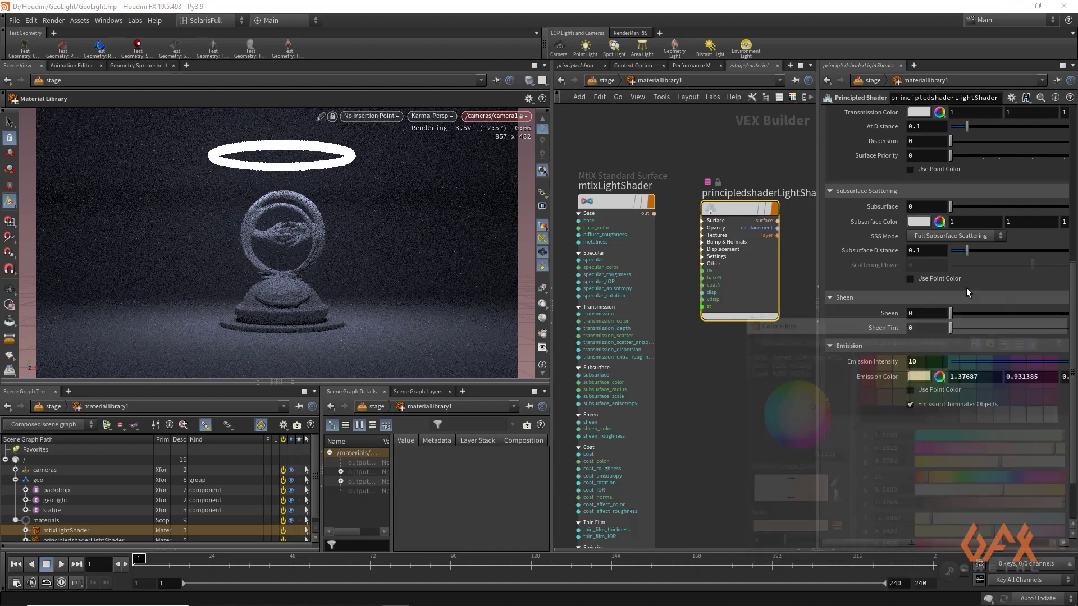
pyautogui.click(607, 81)
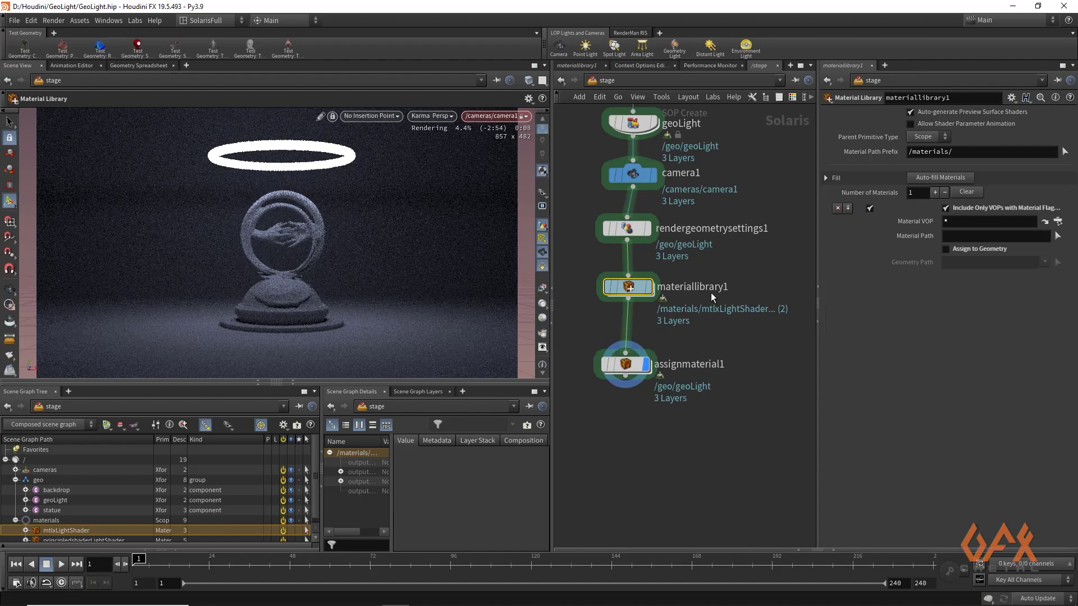
# Change assignmaterial1's Material Path to /materials/principledshaderLightShader
pyautogui.click(623, 365)
pyautogui.scroll(-1, 77, 536)
pyautogui.moveTo(76, 540); pyautogui.dragTo(746, 262)
pyautogui.moveTo(962, 159); pyautogui.dragTo(962, 160)
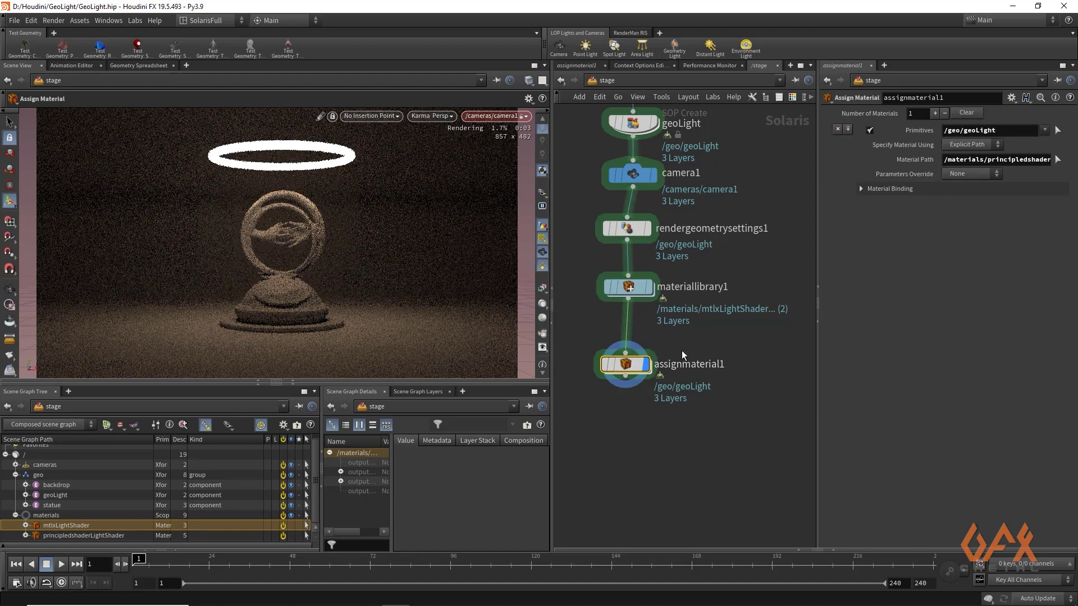
pyautogui.moveTo(668, 371); pyautogui.dragTo(677, 417, button='middle')
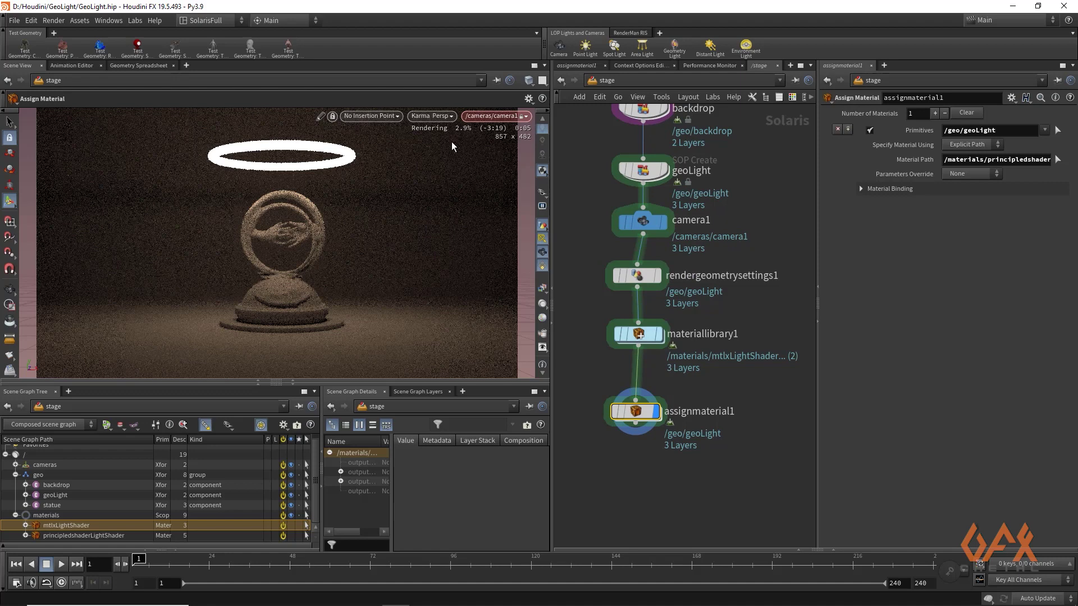
# Switch the viewport renderer back to Houdini GL
pyautogui.click(428, 116)
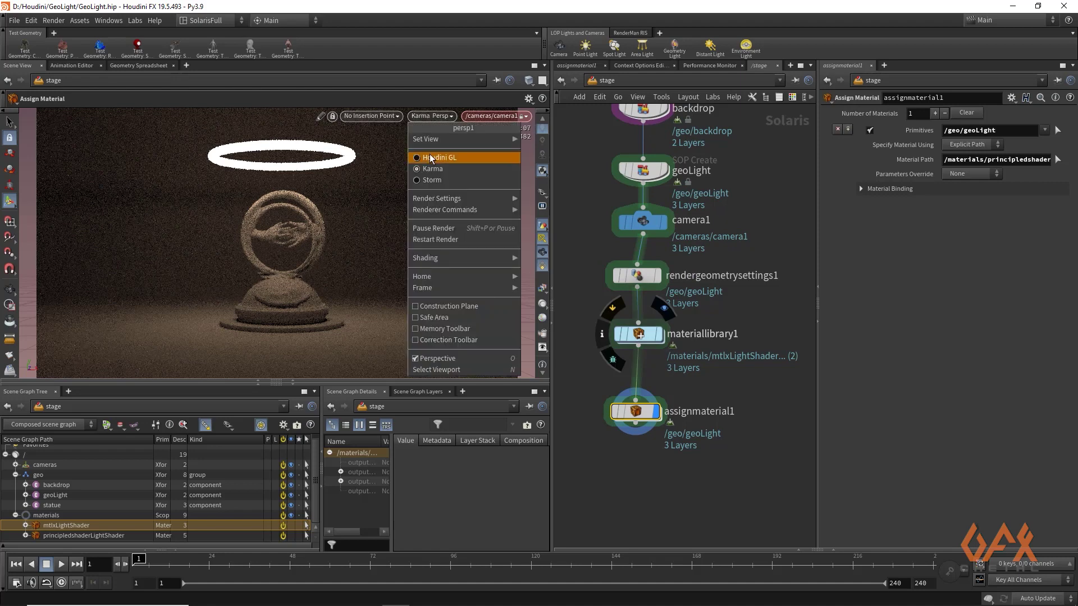
pyautogui.click(429, 152)
pyautogui.moveTo(602, 157); pyautogui.dragTo(606, 224, button='middle')
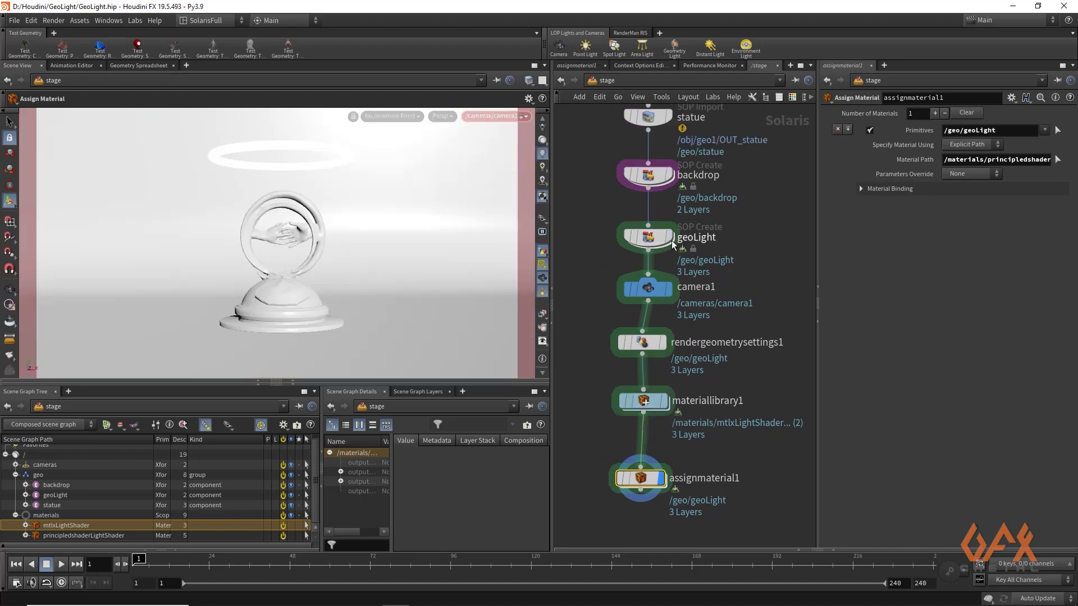
# Inside geoLight, display attribvop1's rainbow-coloured torus, orbit to inspect it, then return to /stage
pyautogui.doubleClick(648, 242)
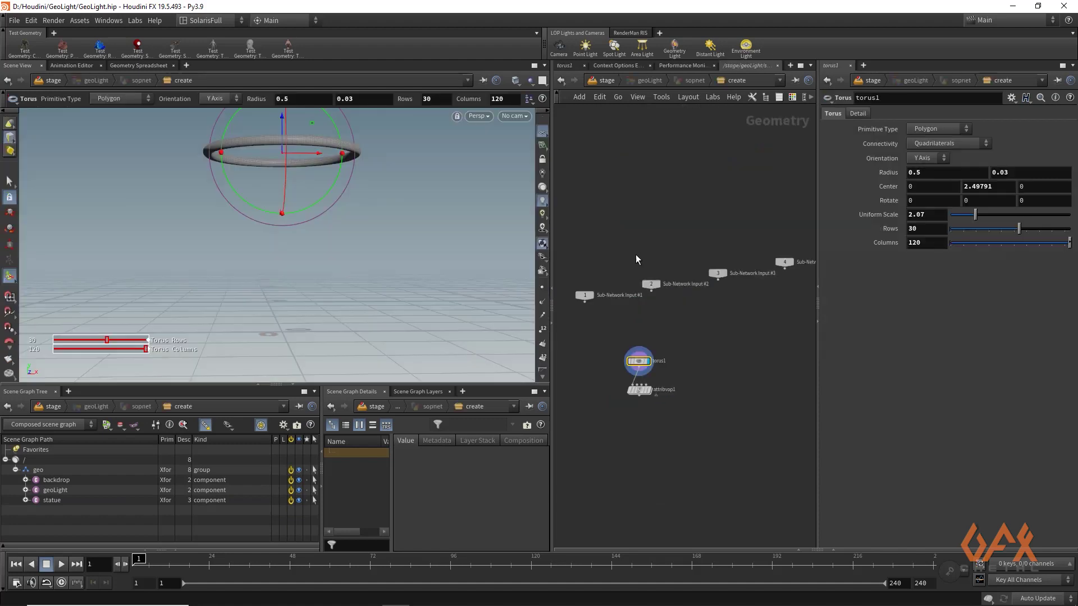
pyautogui.press('h')
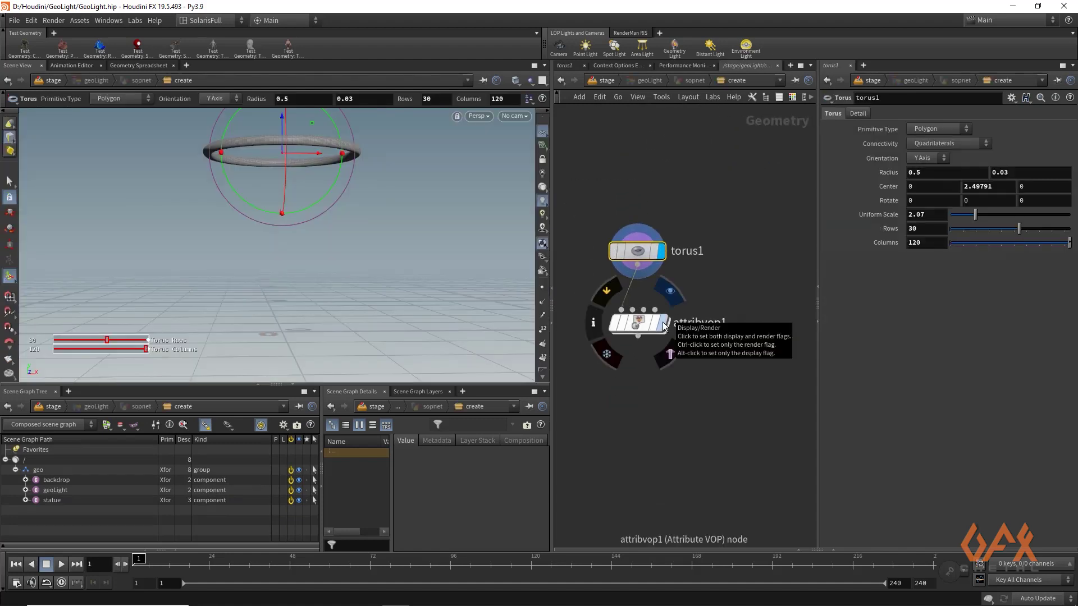
pyautogui.click(663, 324)
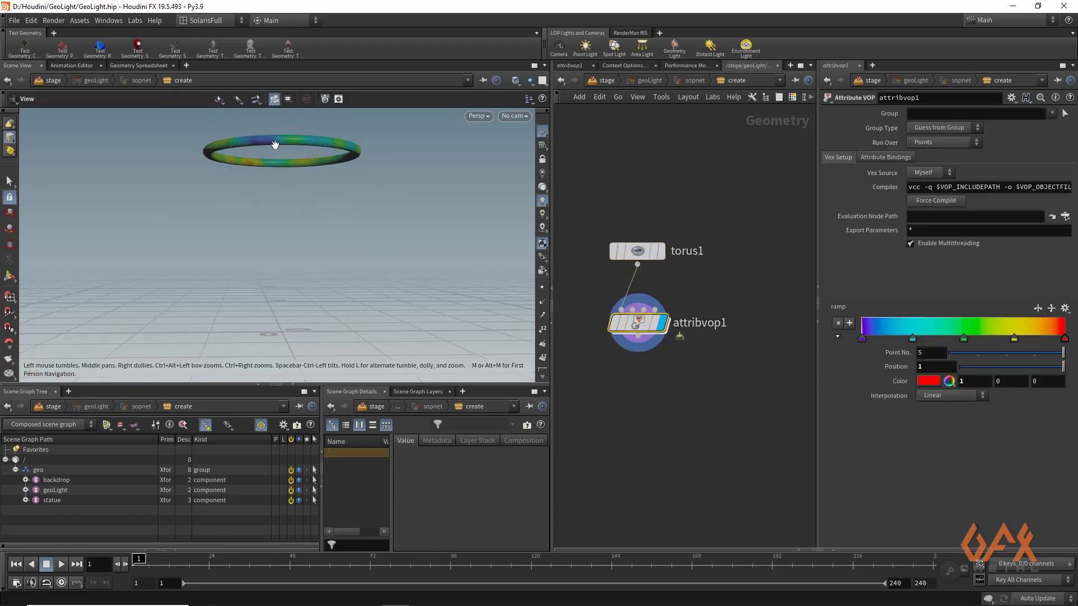
pyautogui.moveTo(281, 158); pyautogui.dragTo(240, 281)
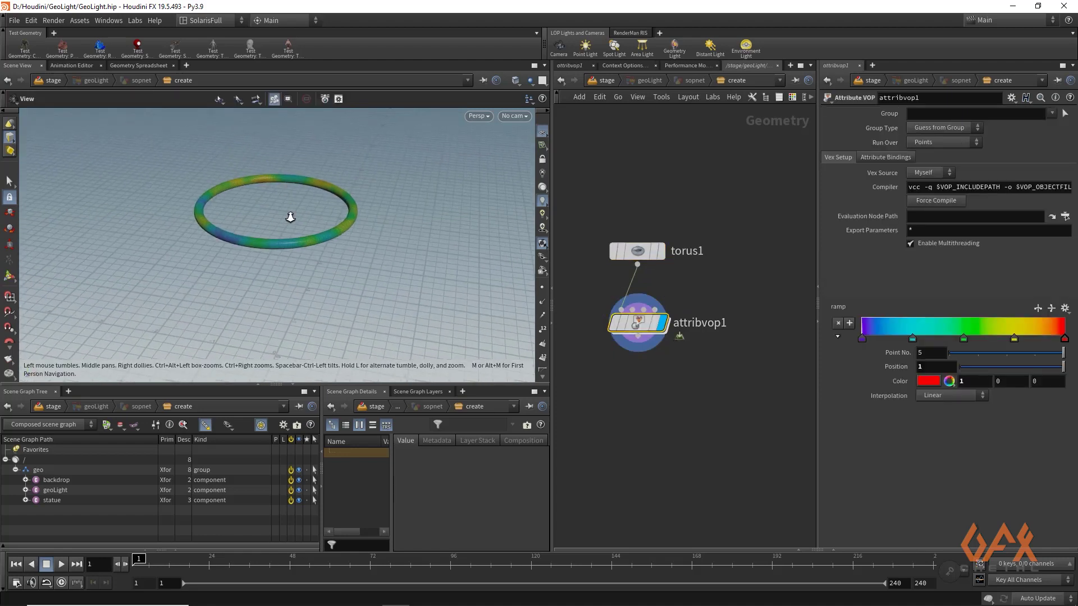
pyautogui.moveTo(291, 219); pyautogui.dragTo(489, 217, button='right')
pyautogui.moveTo(332, 264)
pyautogui.mouseDown()
pyautogui.moveTo(349, 241)
pyautogui.moveTo(330, 233)
pyautogui.moveTo(334, 284)
pyautogui.mouseUp()
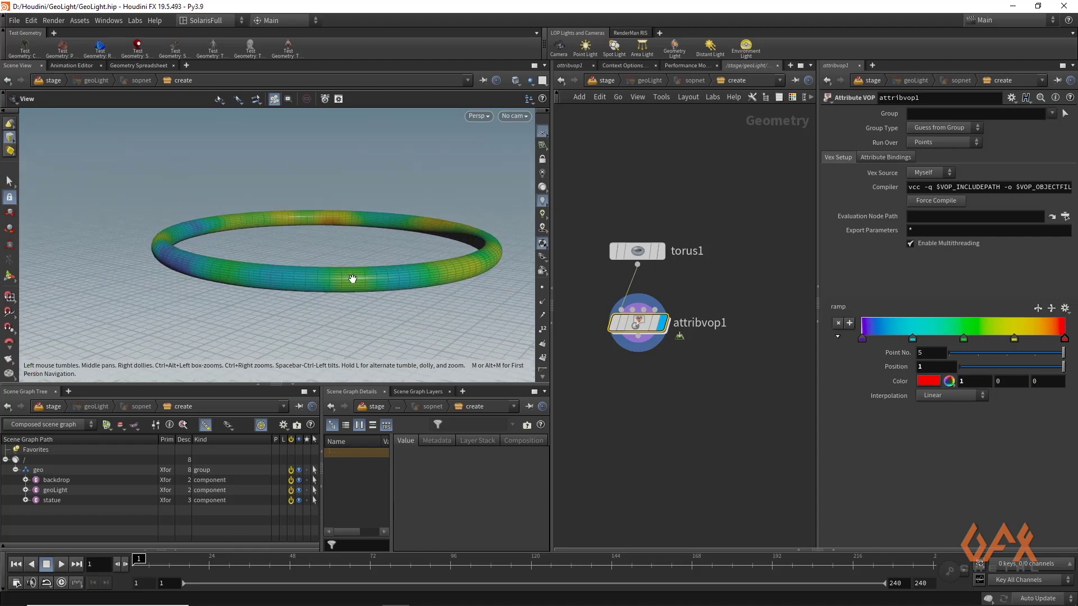
pyautogui.press('Return')
pyautogui.click(607, 80)
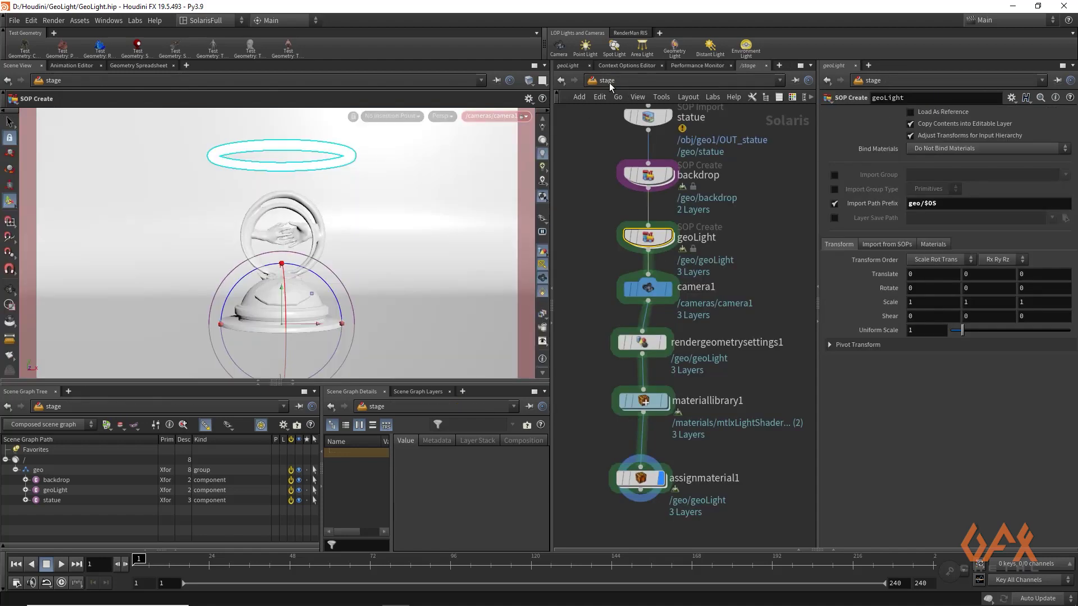
# Select assignmaterial1 and switch the viewport's Persp renderer back to Karma
pyautogui.click(623, 477)
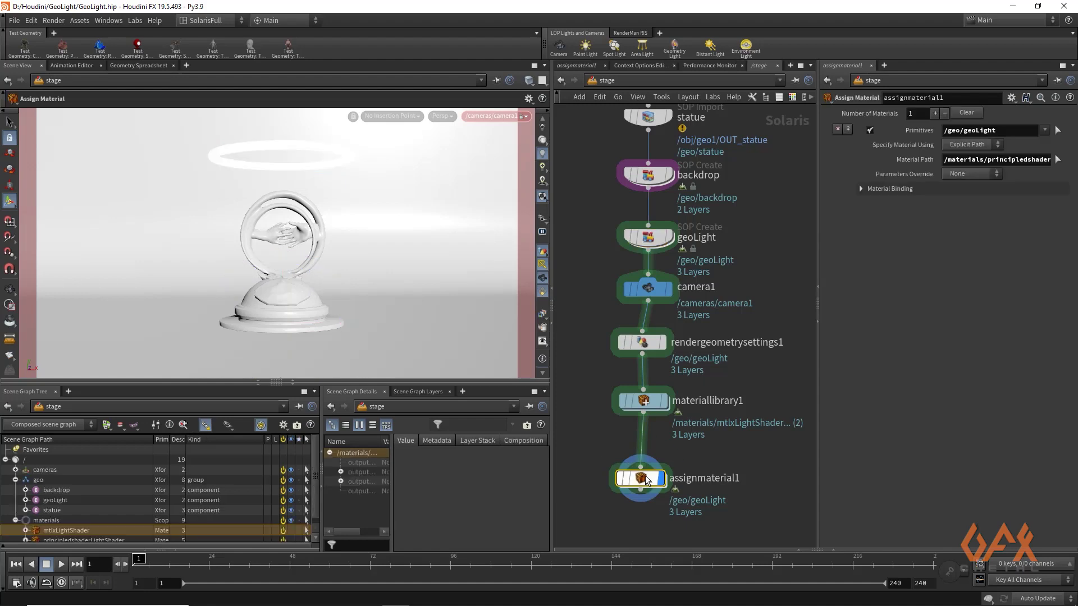
pyautogui.click(395, 116)
pyautogui.click(443, 116)
pyautogui.click(451, 168)
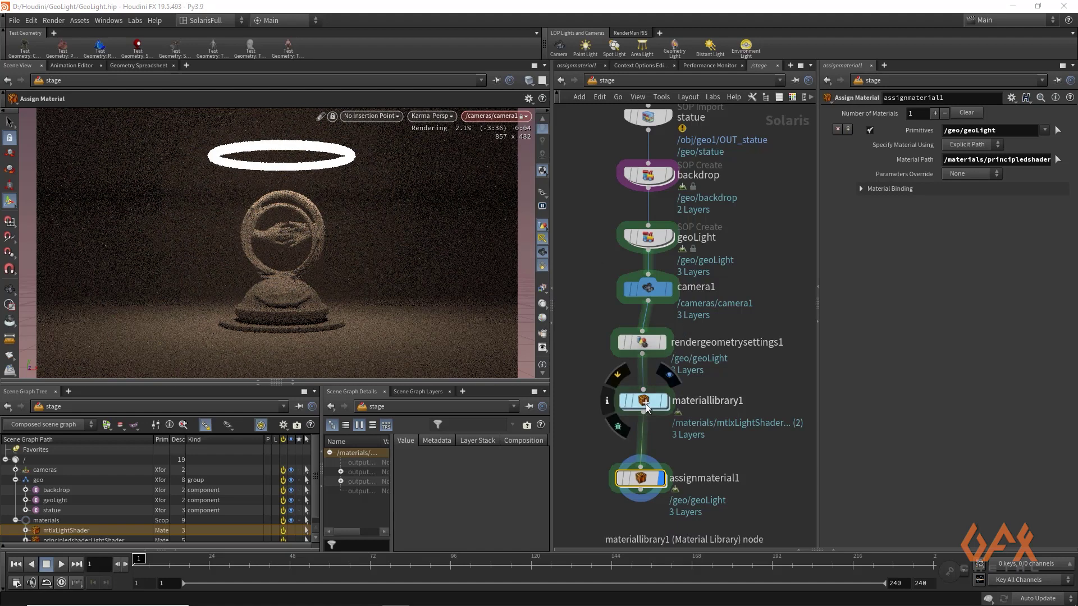
# Inside materiallibrary1, turn on Emission > Use Point Color for principledshaderLightShader
pyautogui.doubleClick(645, 404)
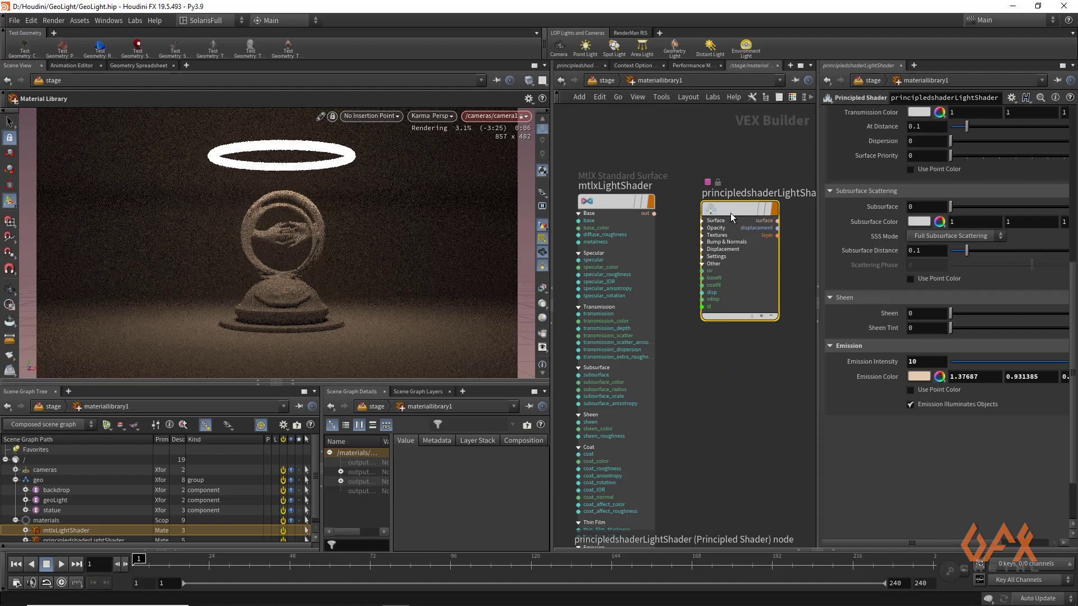
pyautogui.click(910, 390)
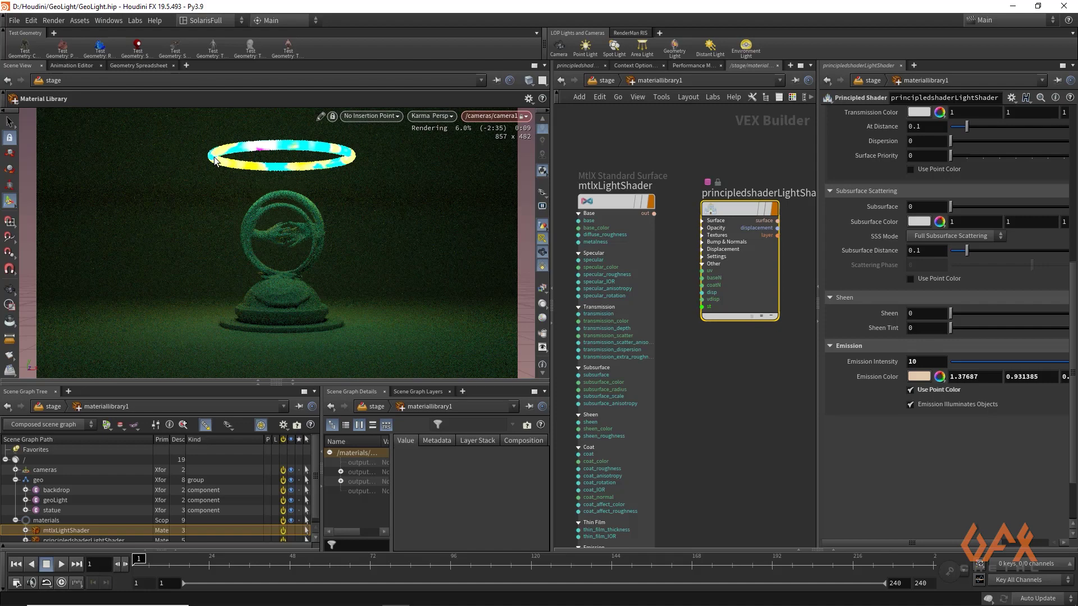
pyautogui.moveTo(742, 370); pyautogui.dragTo(695, 331, button='middle')
# Add a new Principled Shader, principledshader1, to the material library network
pyautogui.press('Tab')
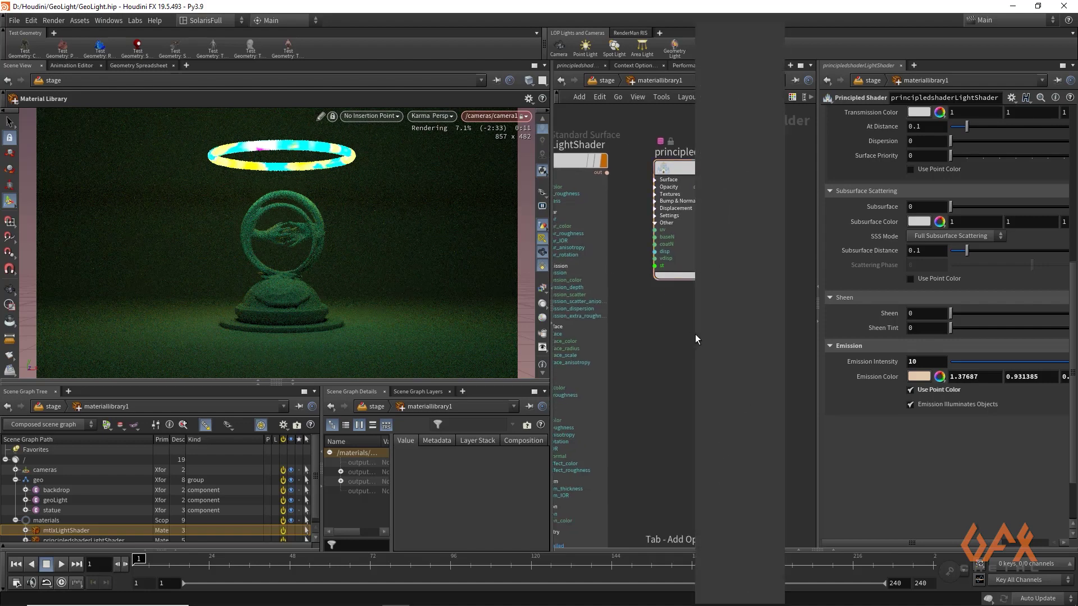
pyautogui.write('princ')
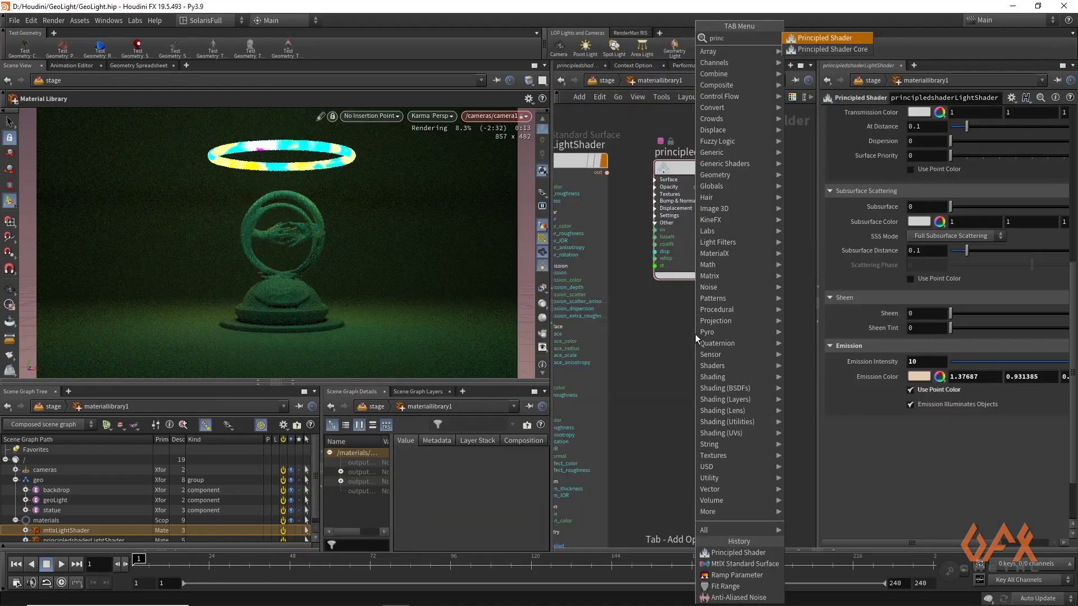
pyautogui.press('Return')
pyautogui.click(694, 335)
# Apply a metal Labs preset (Metallic 1) to principledshader1 and return to the stage network
pyautogui.scroll(2, 1012, 216)
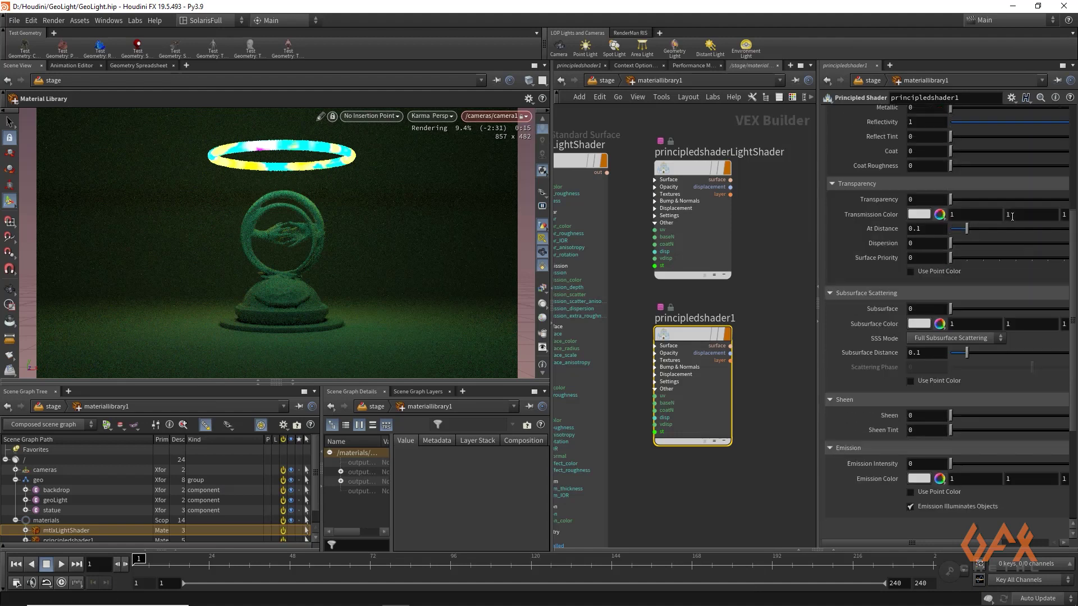
pyautogui.scroll(4, 1012, 217)
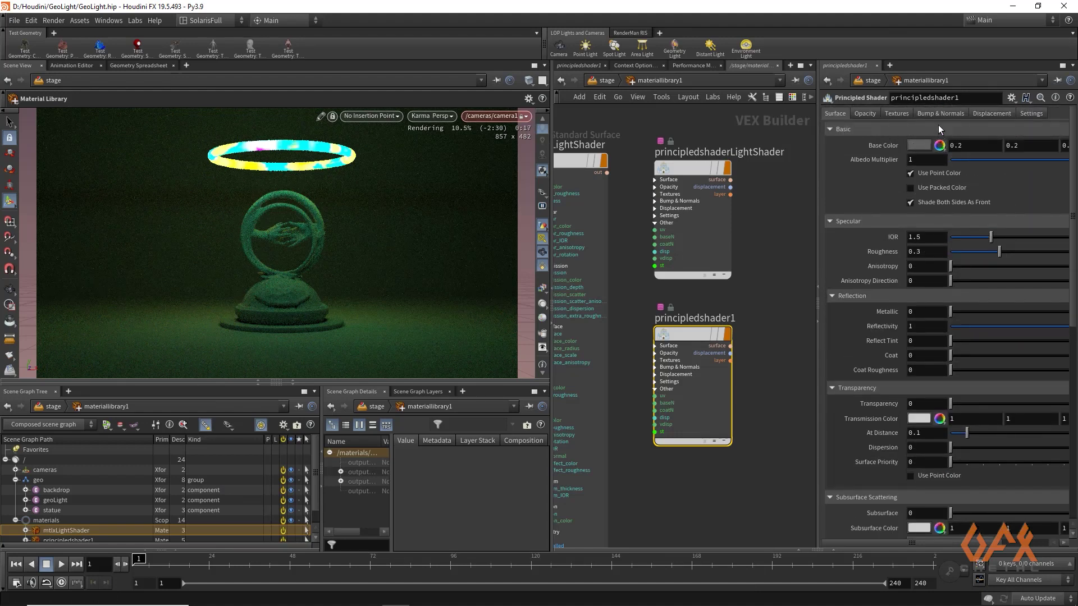
pyautogui.click(1012, 98)
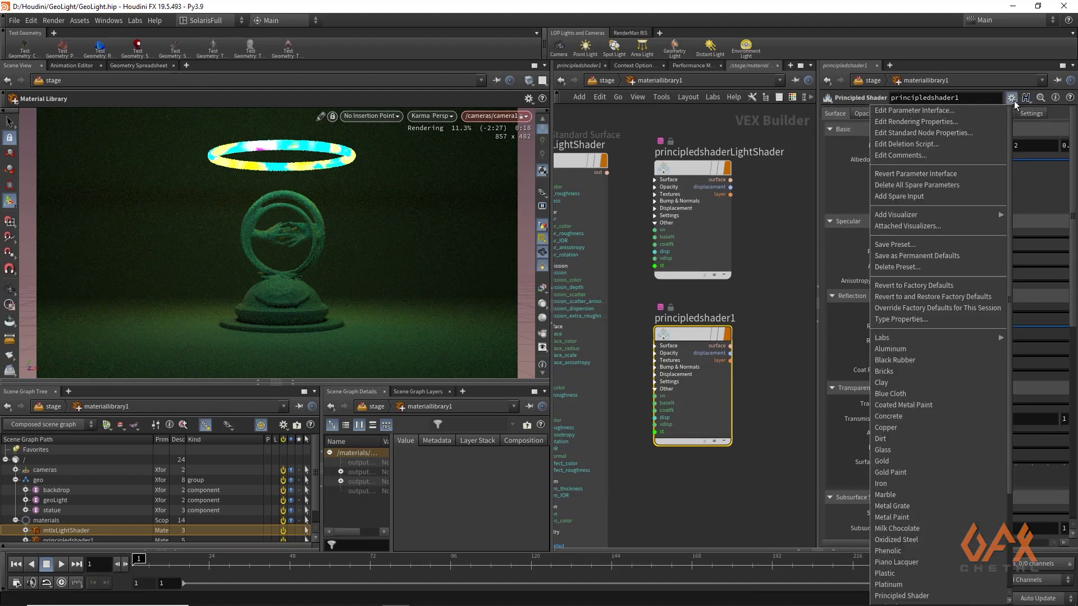
pyautogui.click(920, 345)
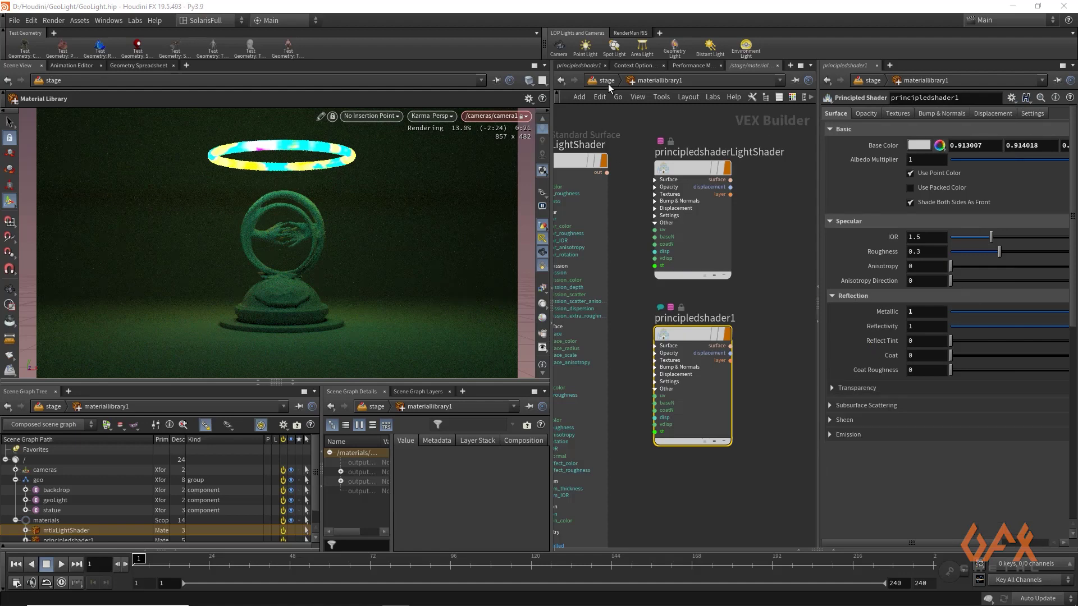
pyautogui.click(606, 80)
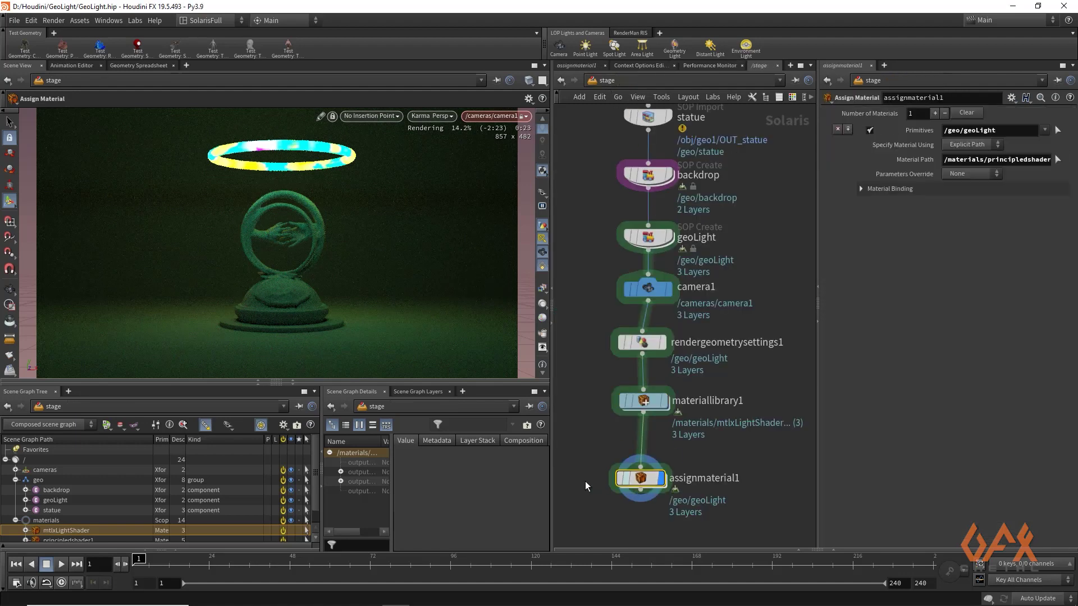
# Add a second assignmaterial1 entry binding /geo/statue to principledshader1
pyautogui.click(848, 130)
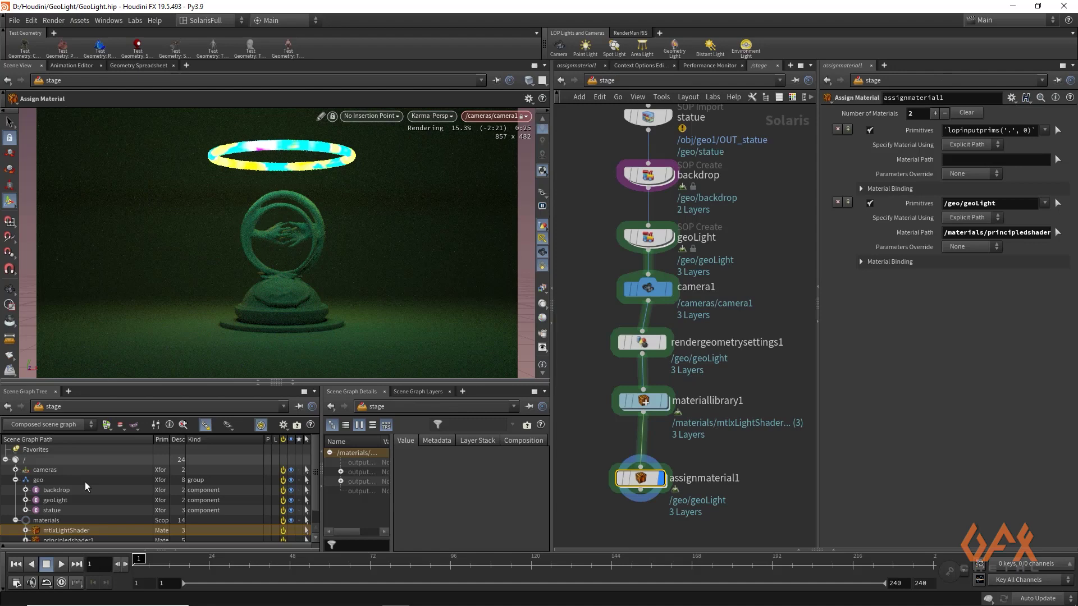
pyautogui.moveTo(51, 510); pyautogui.dragTo(898, 192)
pyautogui.moveTo(962, 129); pyautogui.dragTo(961, 130)
pyautogui.scroll(-1, 59, 530)
pyautogui.moveTo(62, 525); pyautogui.dragTo(902, 196)
pyautogui.moveTo(959, 163); pyautogui.dragTo(959, 161)
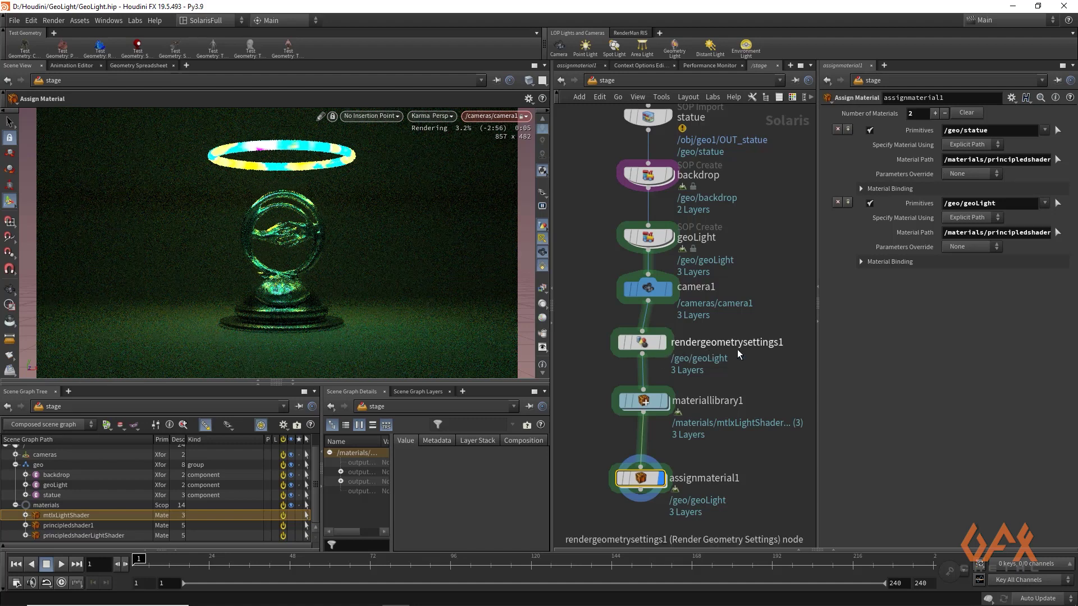
pyautogui.moveTo(645, 348)
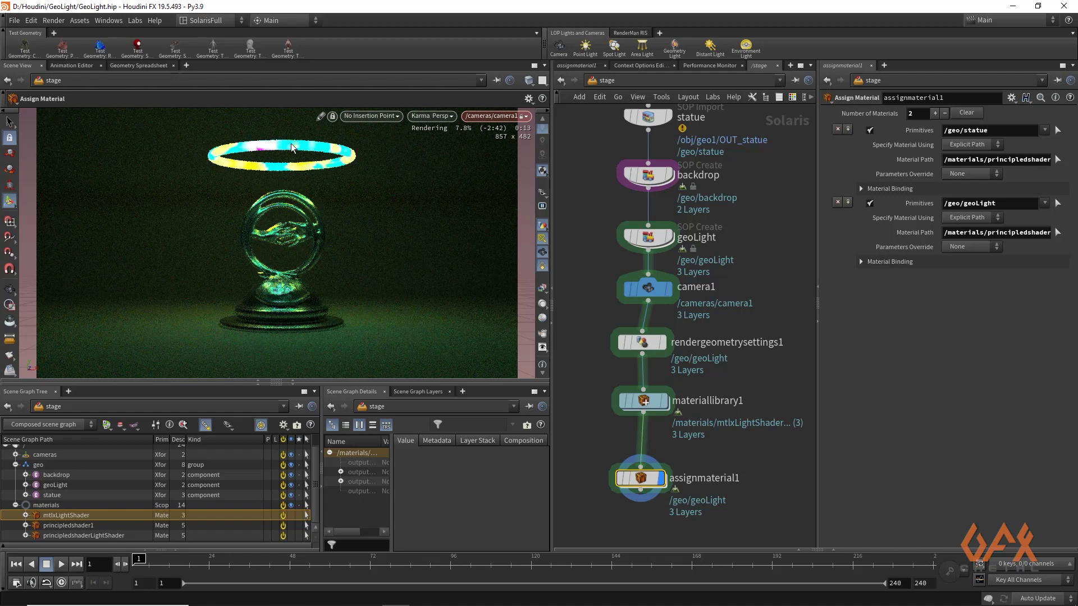
# Set rendergeometrysettings1's Render Visibility to 'Invisible to primary rays (Phantom)' via Set or Create
pyautogui.click(648, 345)
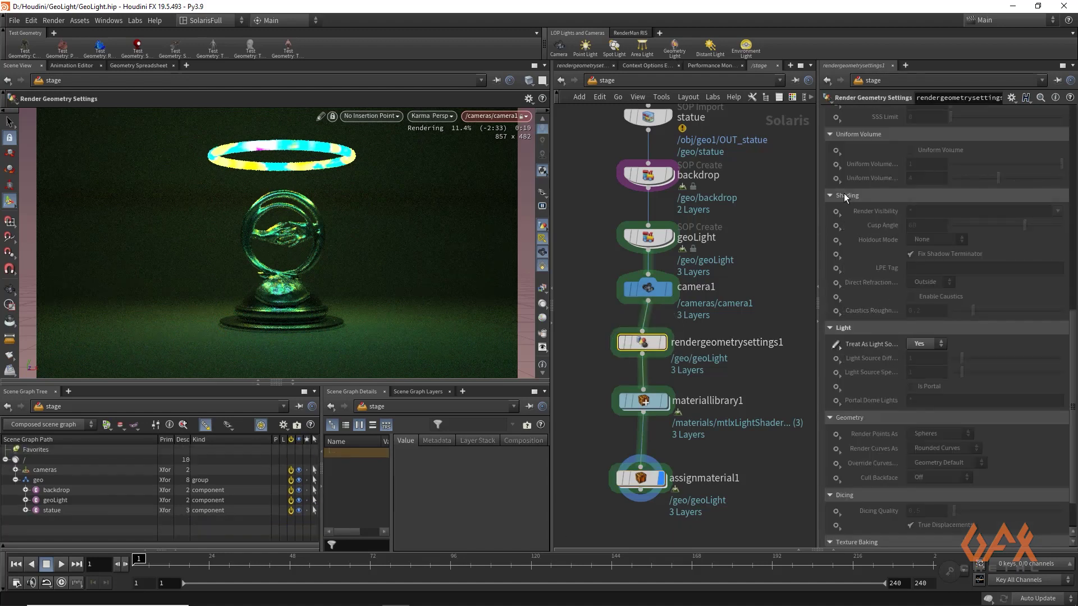
pyautogui.click(839, 213)
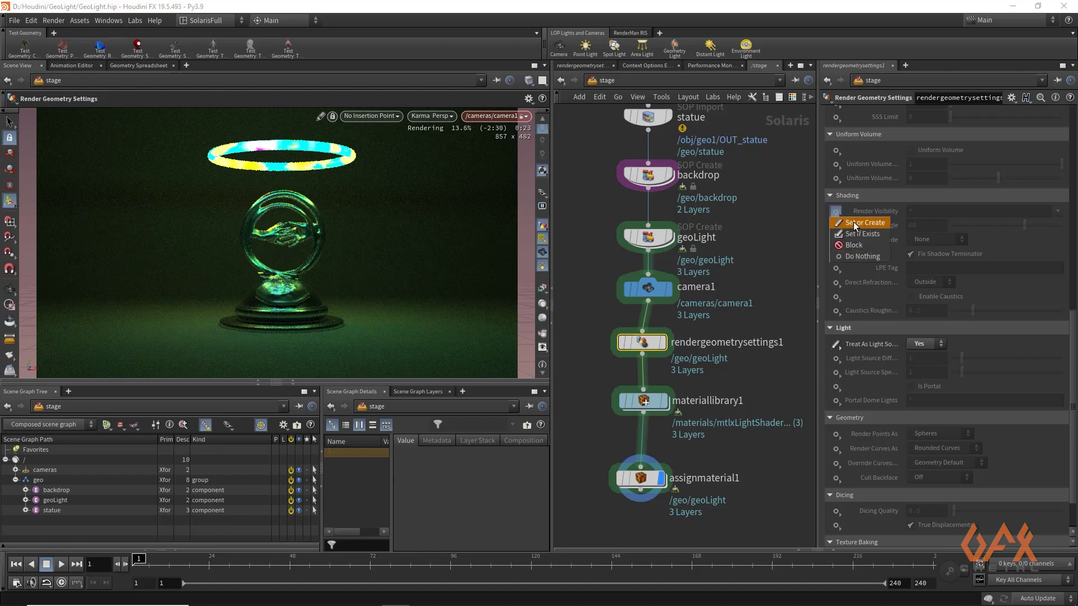
pyautogui.click(853, 222)
pyautogui.click(1057, 211)
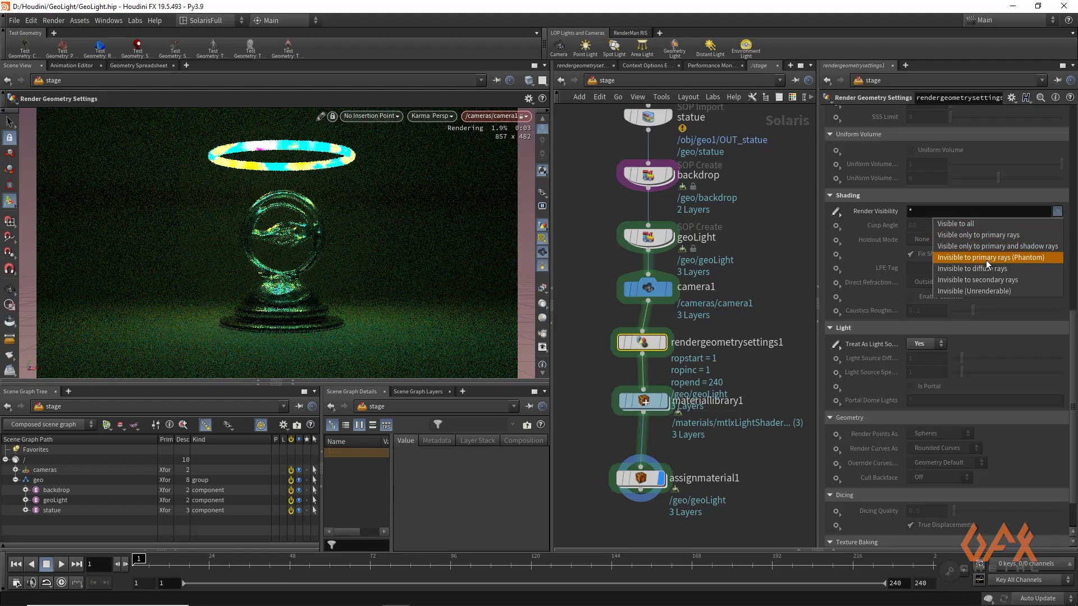
pyautogui.press('Escape')
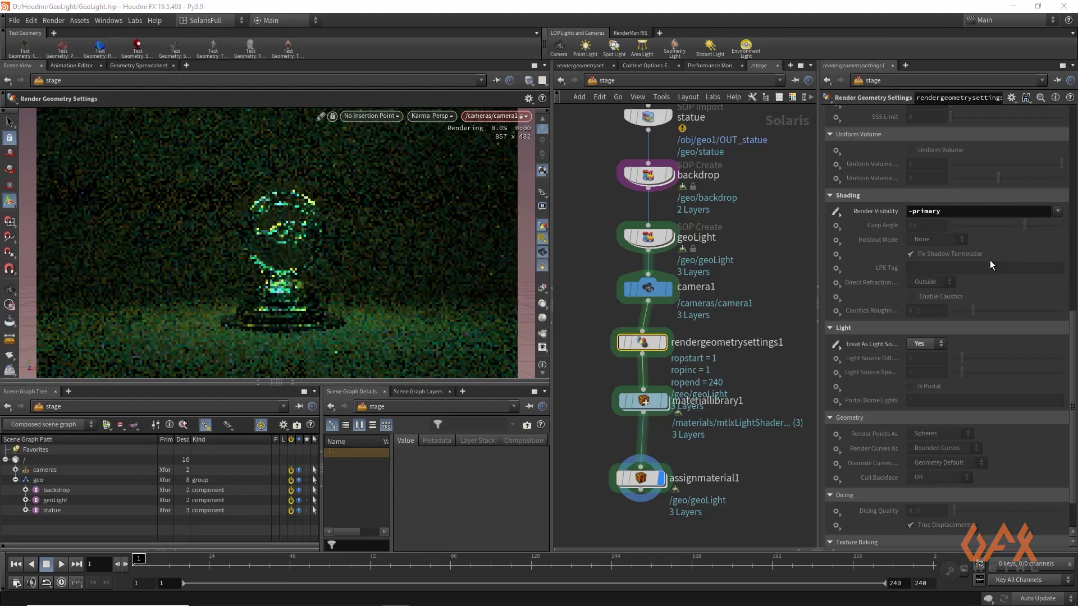